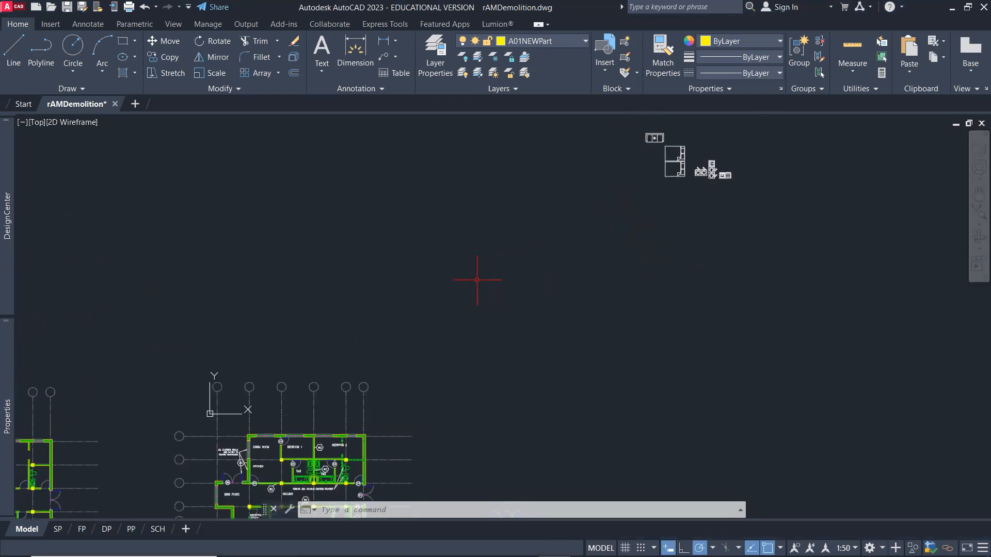
Step: Examine the attribute values of the S1 furniture tag on the three-seater sofa, and close the attribute editor without changes
middle_drag(531, 230, 494, 421)
scroll(614, 304, up, 2)
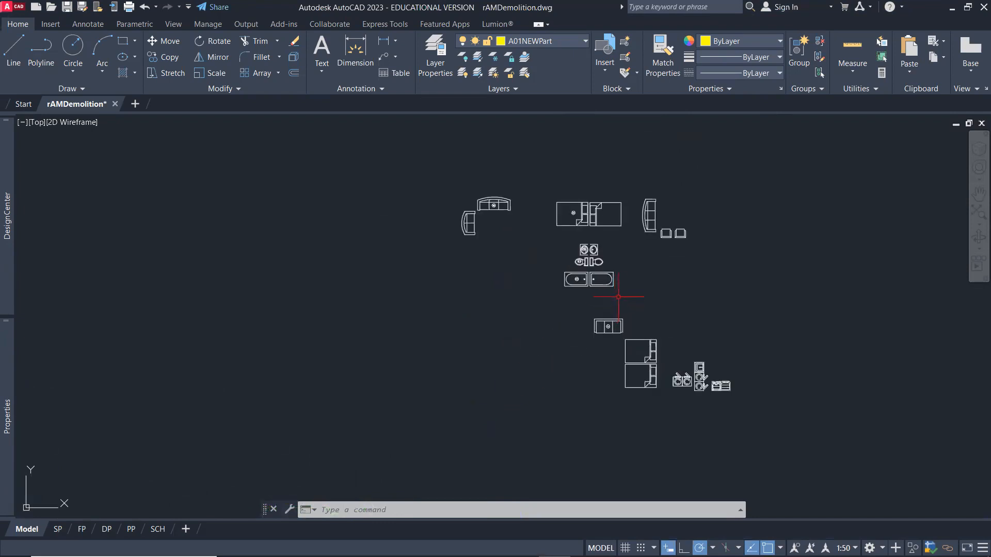
scroll(615, 256, up, 2)
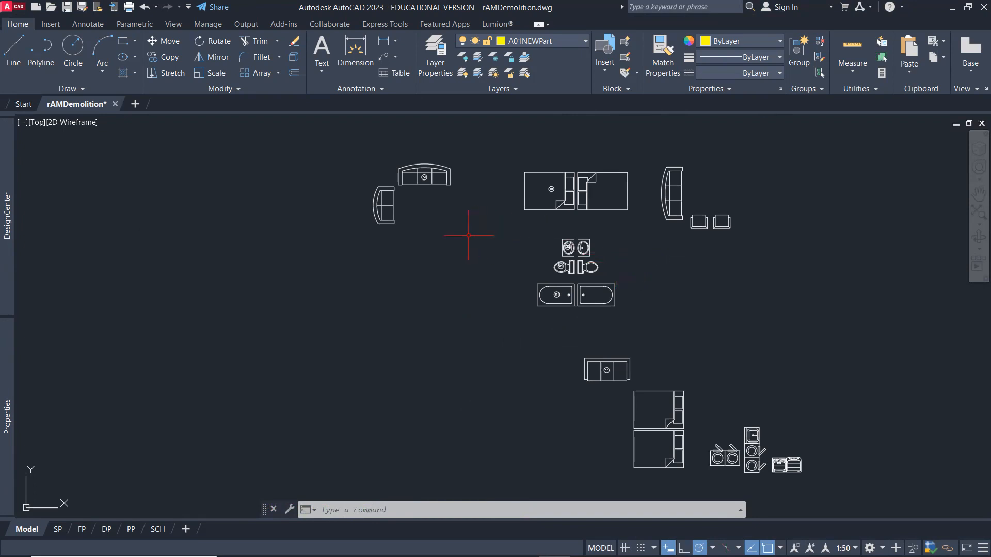
middle_drag(468, 235, 515, 283)
scroll(524, 277, up, 1)
scroll(496, 247, up, 3)
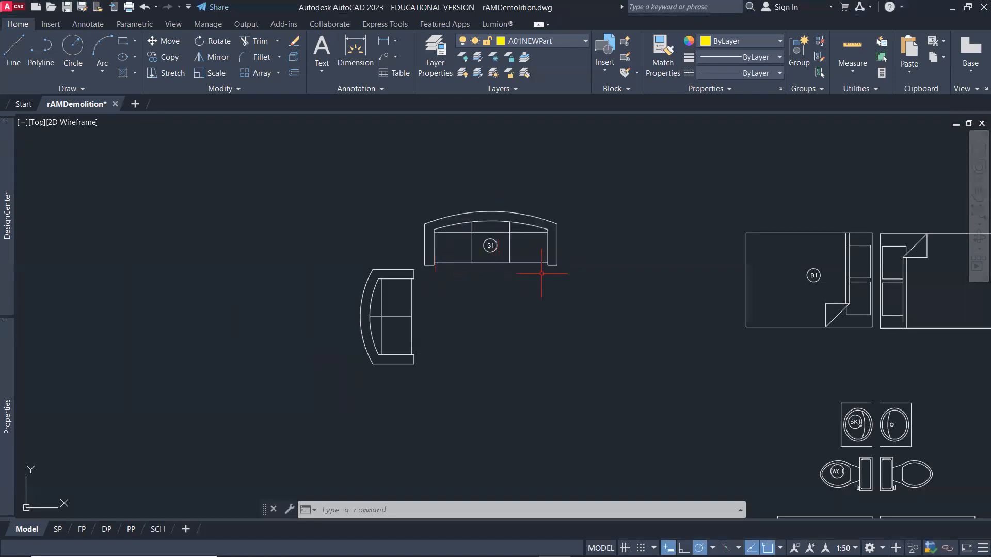
scroll(490, 245, up, 4)
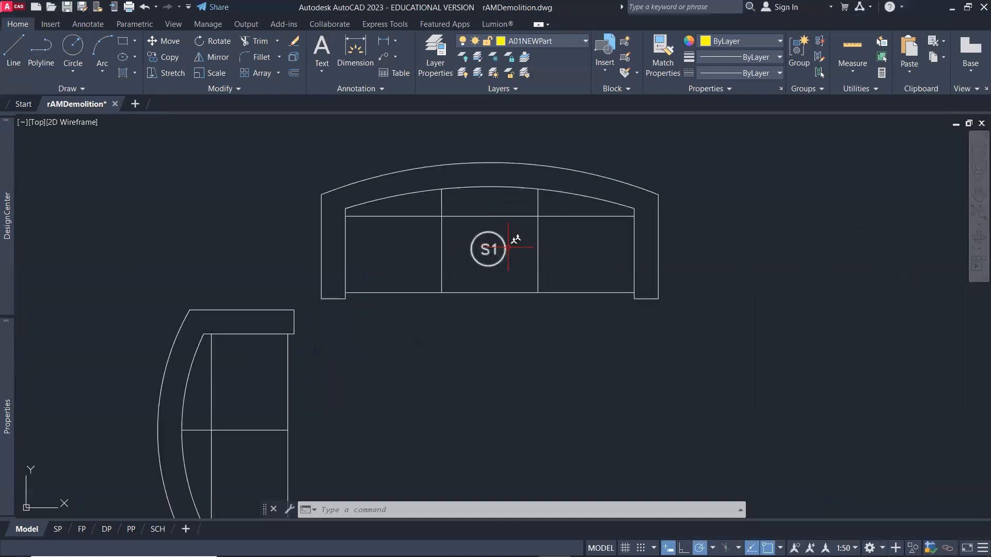
click(505, 254)
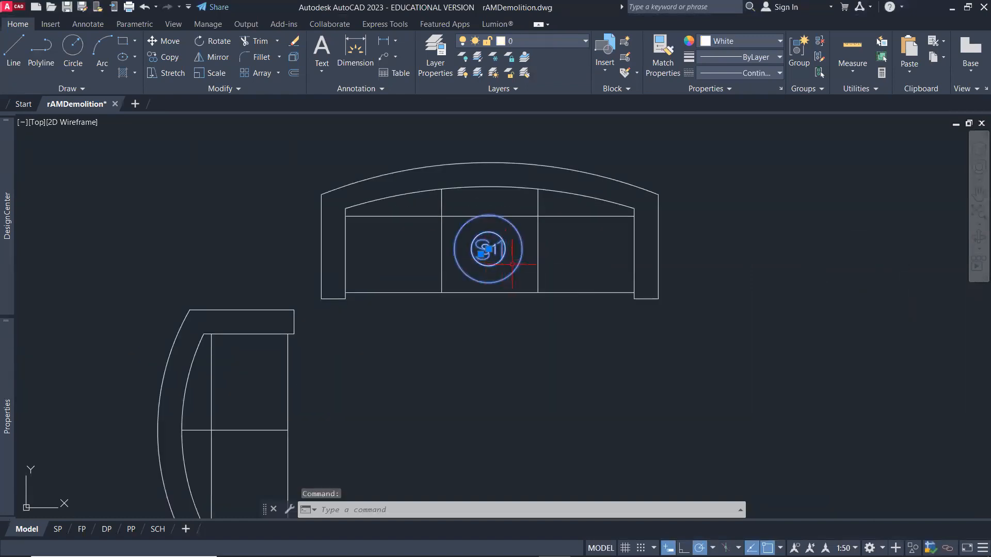
double_click(490, 245)
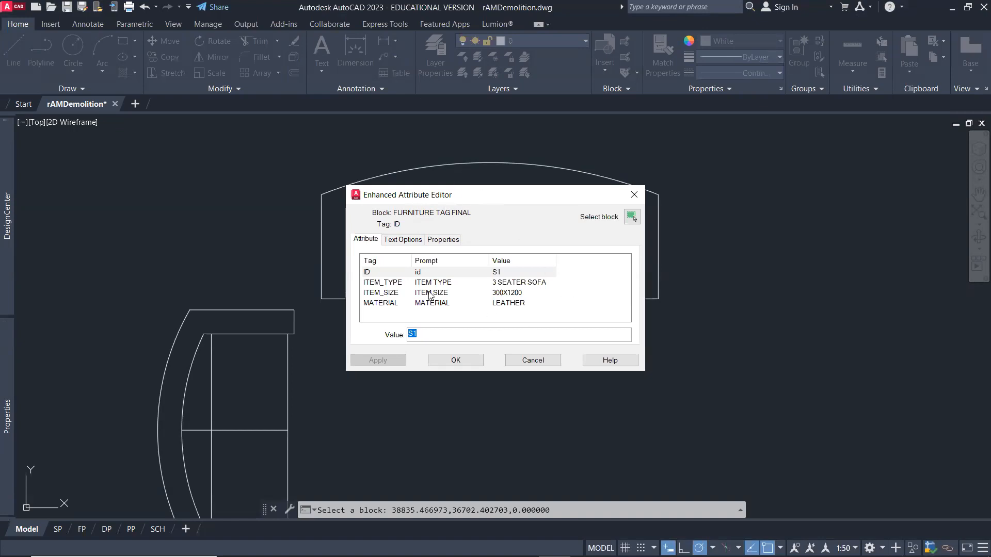
click(532, 360)
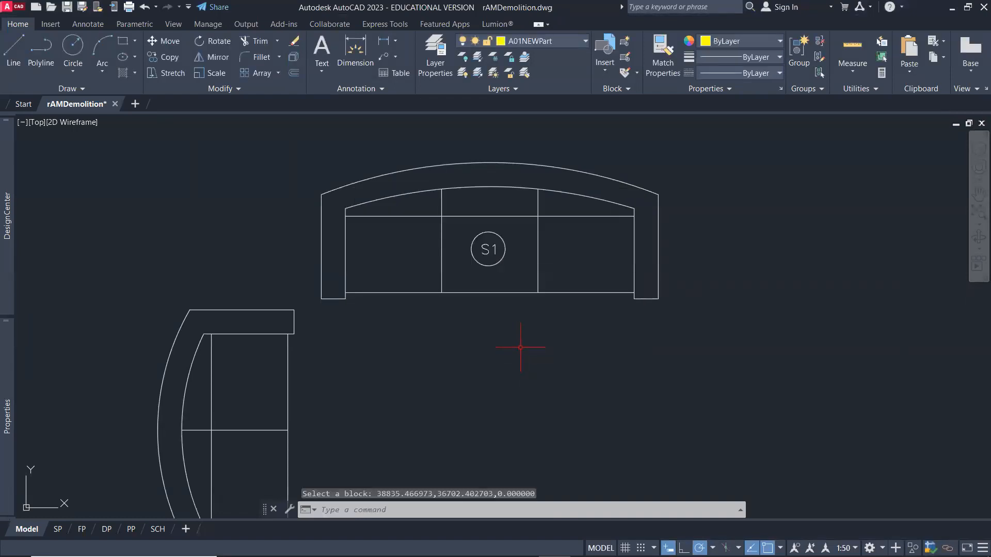
Step: Draw a circle over the S1 tag on the sofa, matching the tag's centre and outline
text(c)
key(Return)
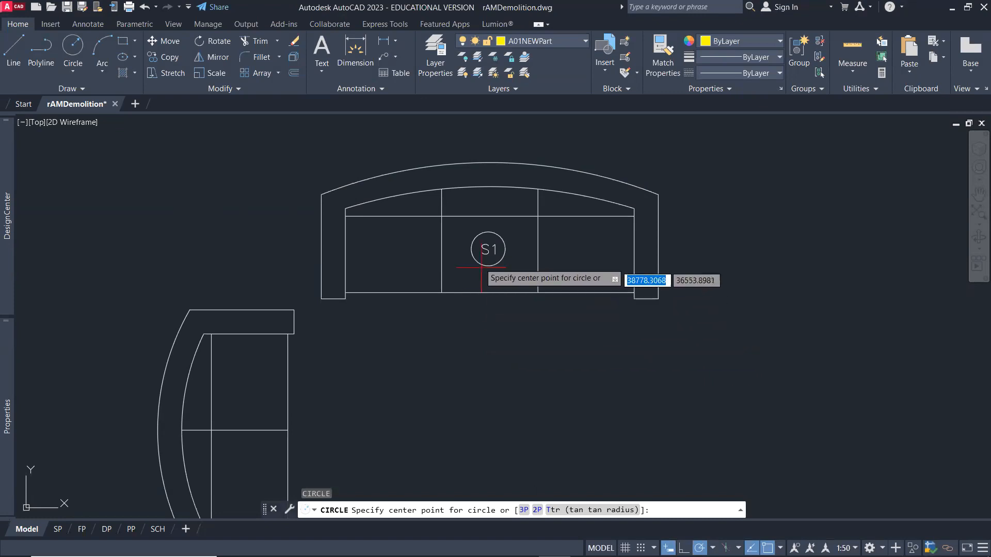
click(486, 249)
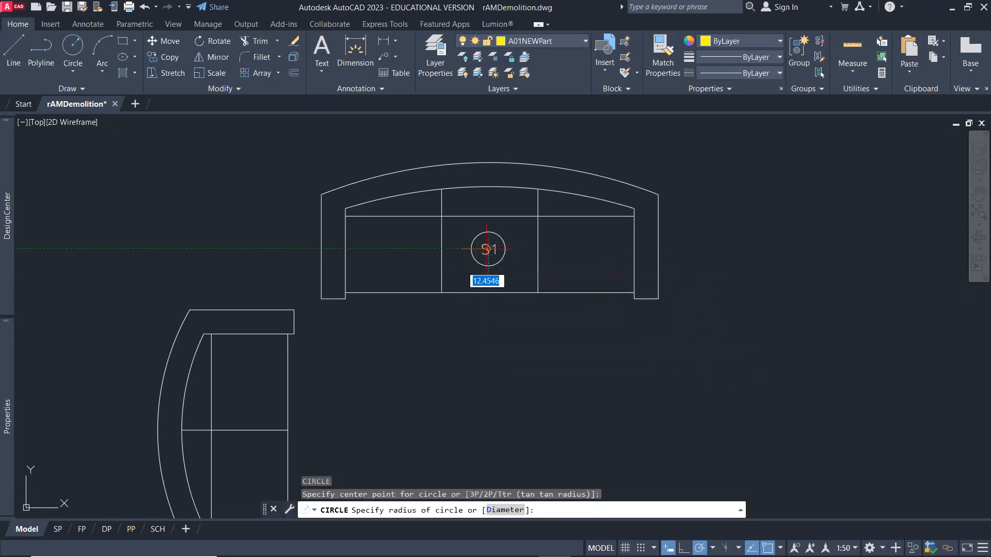
click(504, 247)
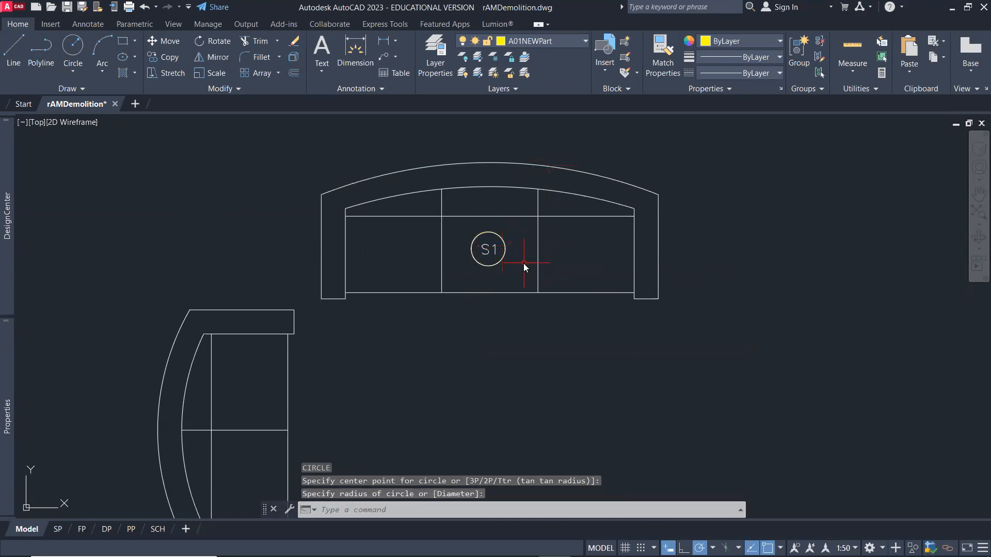
Step: Move the new circle out of the S1 tag to the empty space just below the sofa
text(m)
key(Return)
click(506, 252)
key(Return)
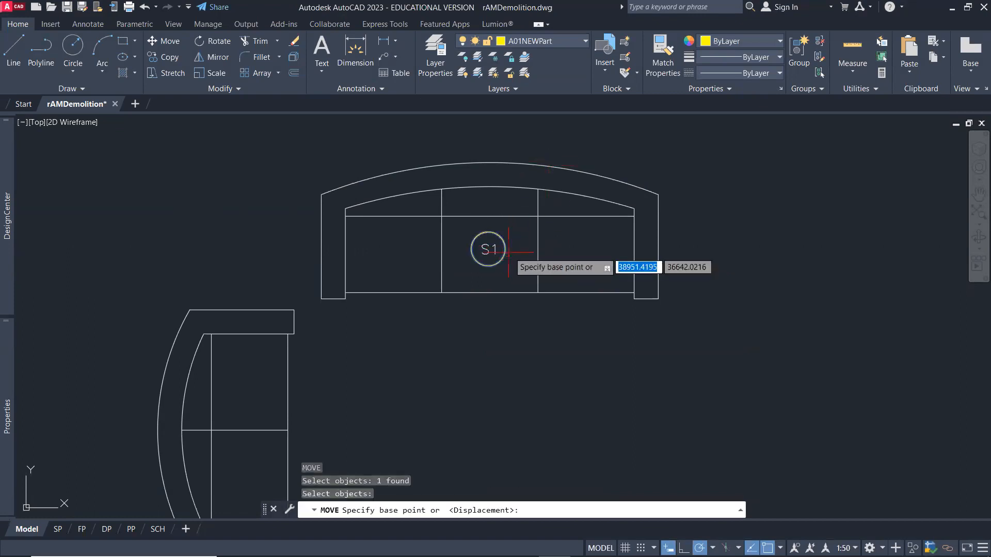
click(508, 253)
click(520, 362)
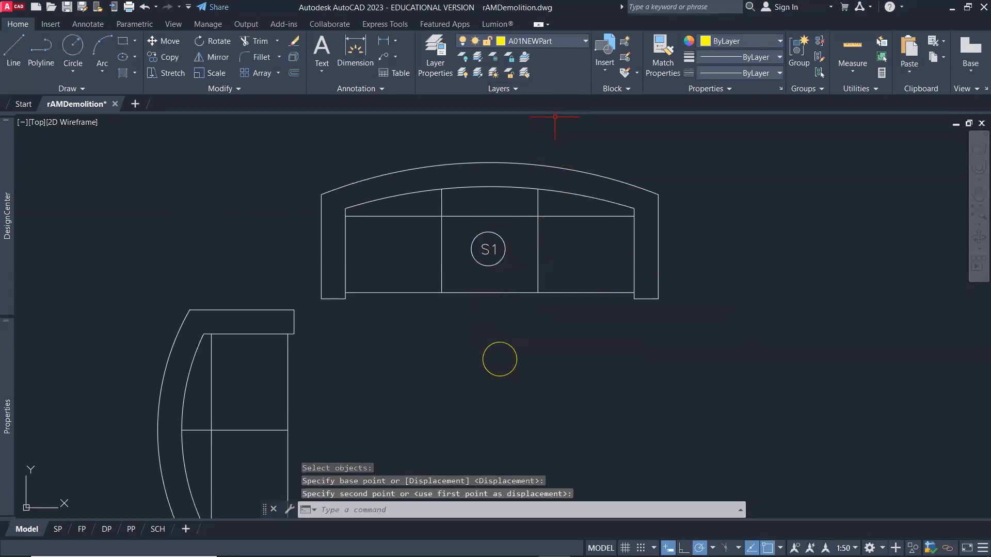
Step: Assign the circle below the sofa to the A01NEWPARTTags layer
click(518, 353)
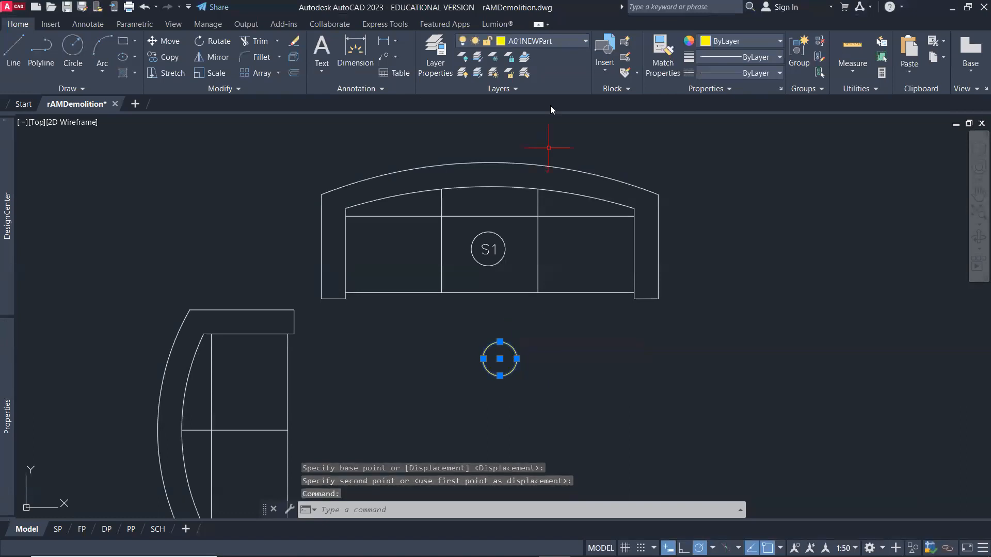
click(560, 39)
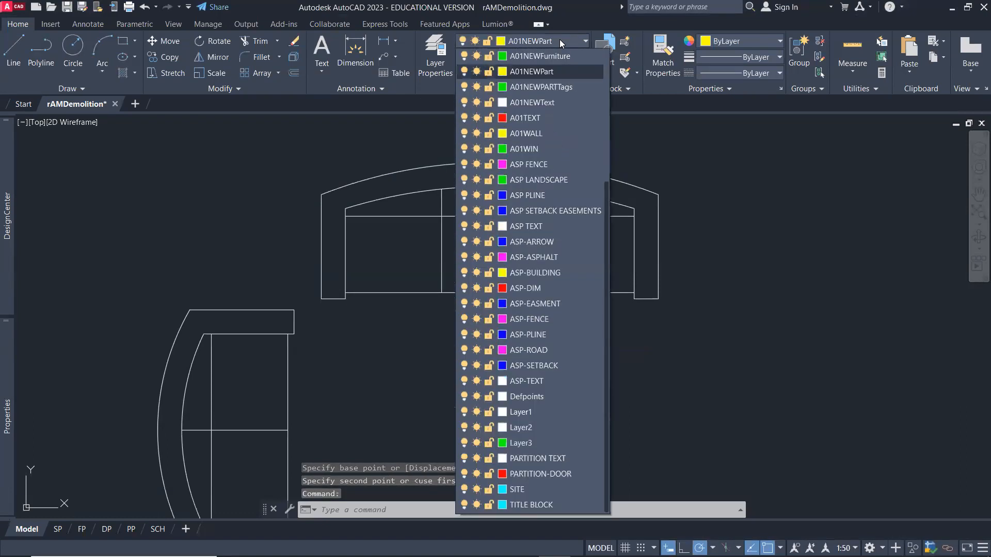
click(565, 87)
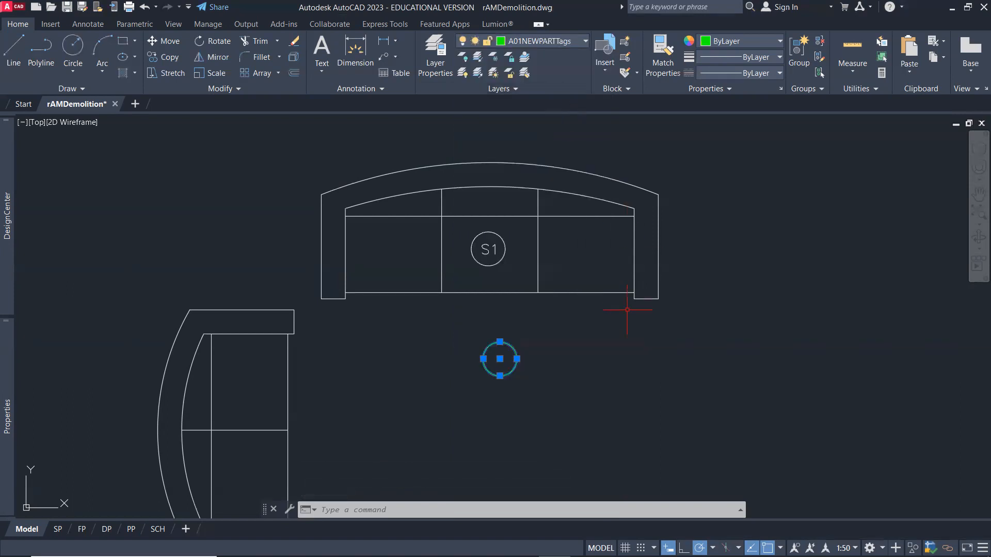
key(Escape)
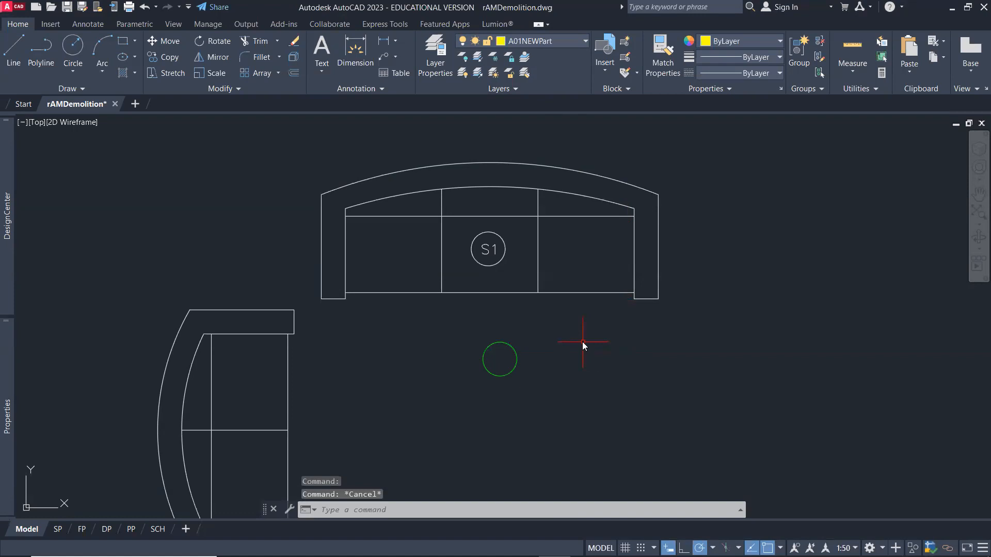
Step: Begin an attribute definition with tag SX, prompt "What Sofa #" and default value S1
text(A)
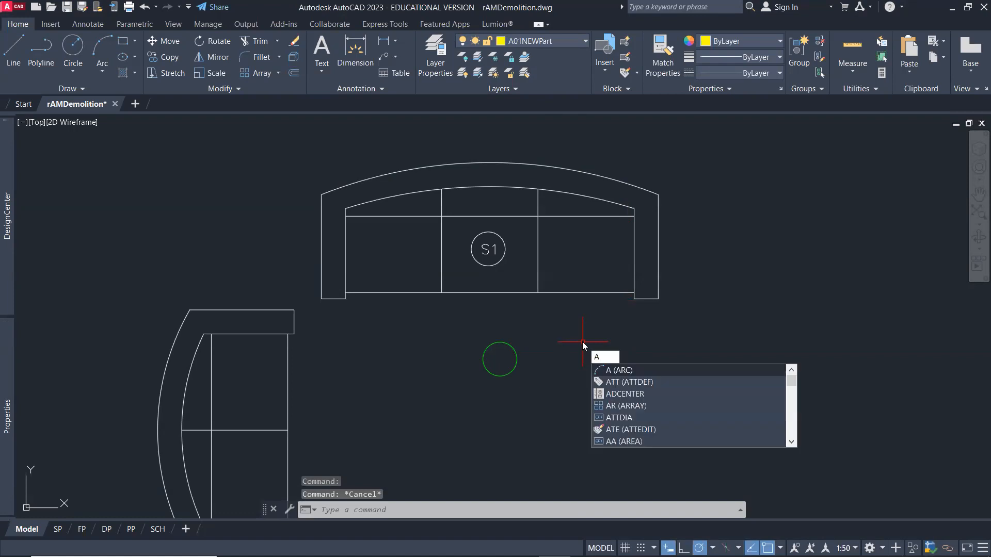
text(TT)
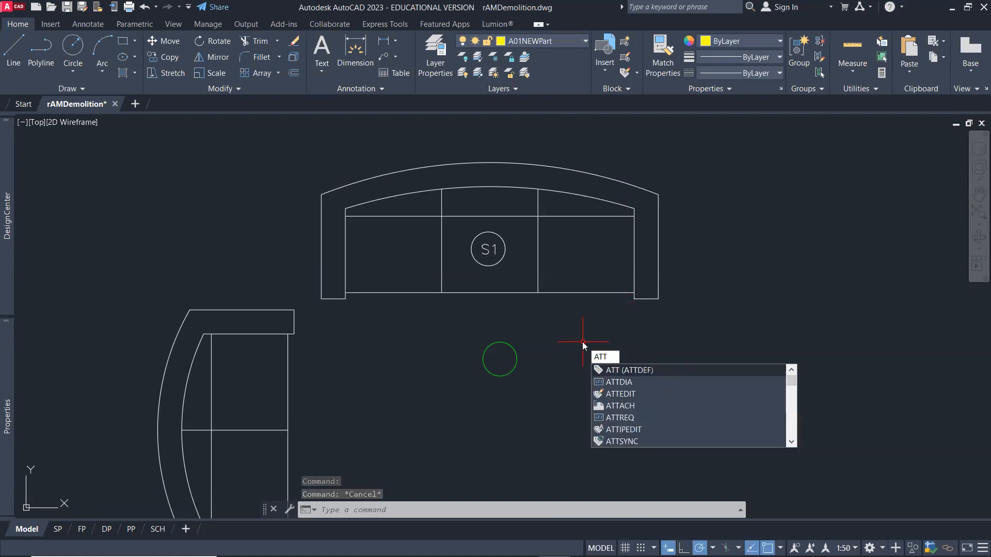
key(Return)
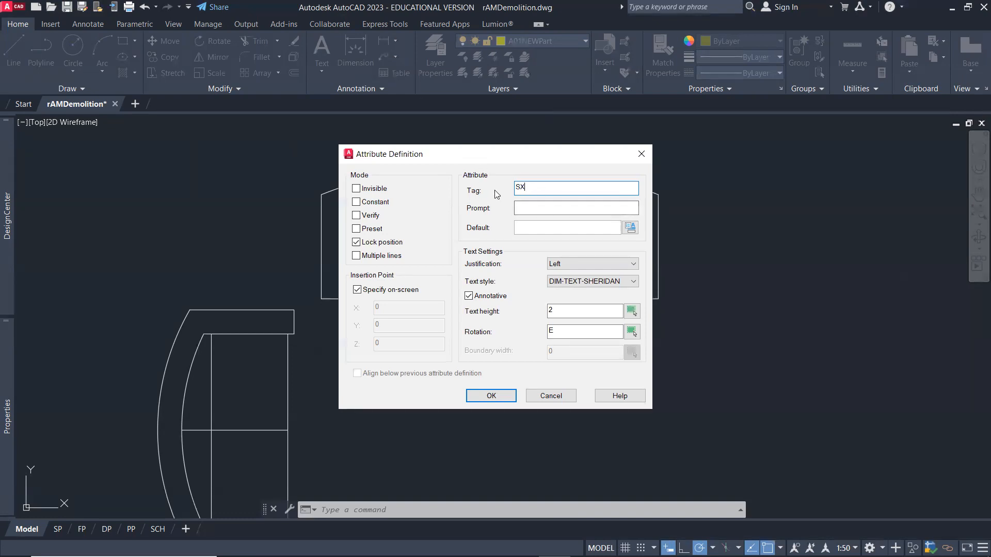
click(525, 209)
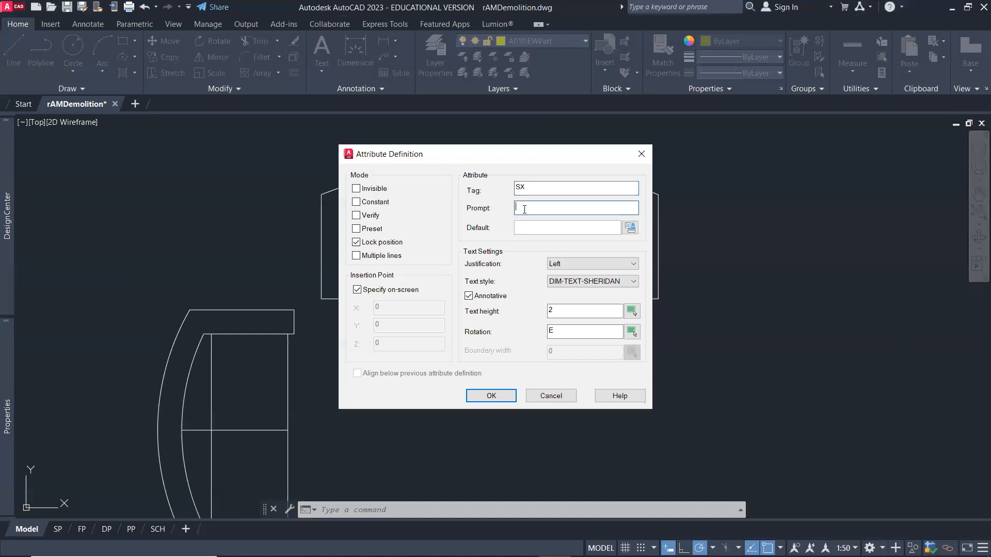
text(What Sofa #)
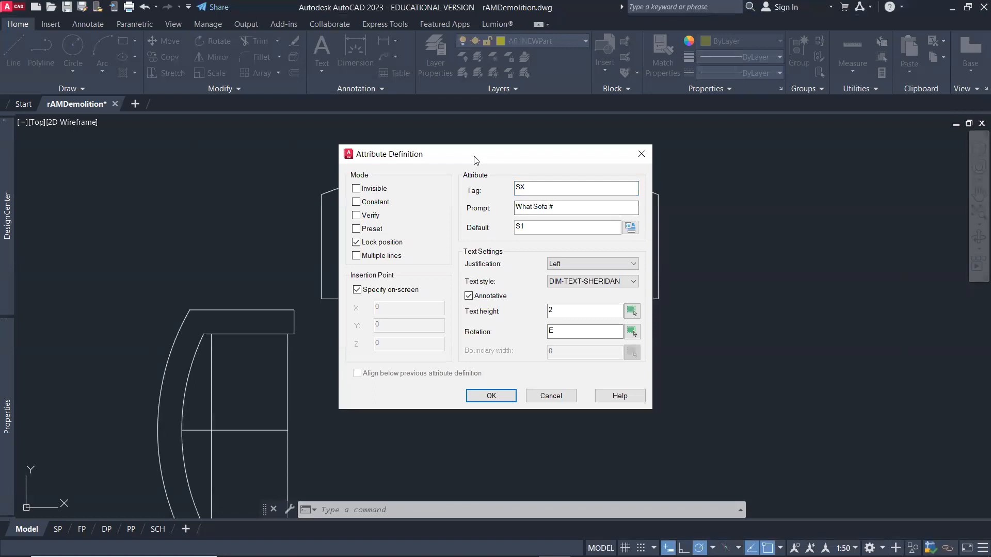
drag(474, 156, 695, 139)
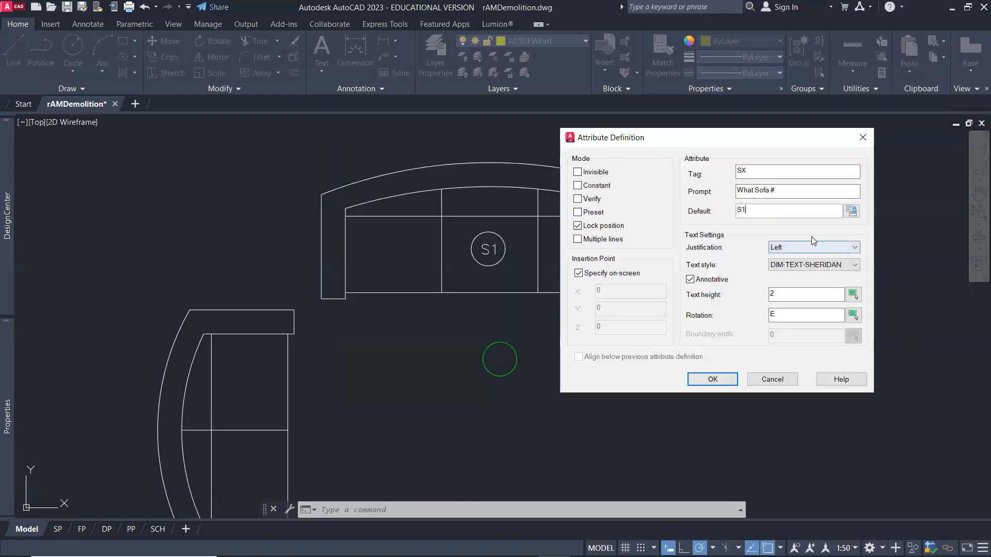
Step: Set the attribute text to Middle center justification, DIM-TEXT-SHERIDAN style and a text height of 2
click(827, 249)
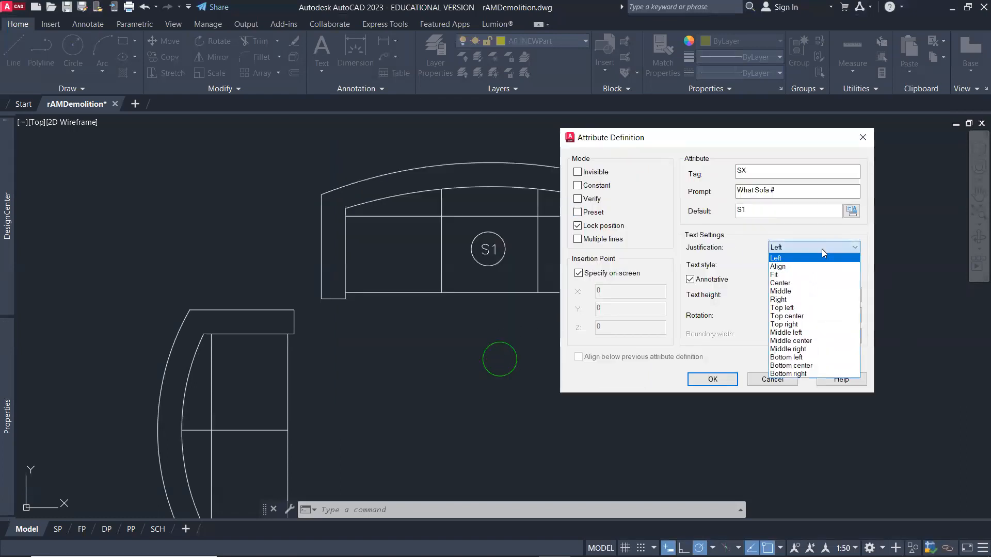
click(818, 342)
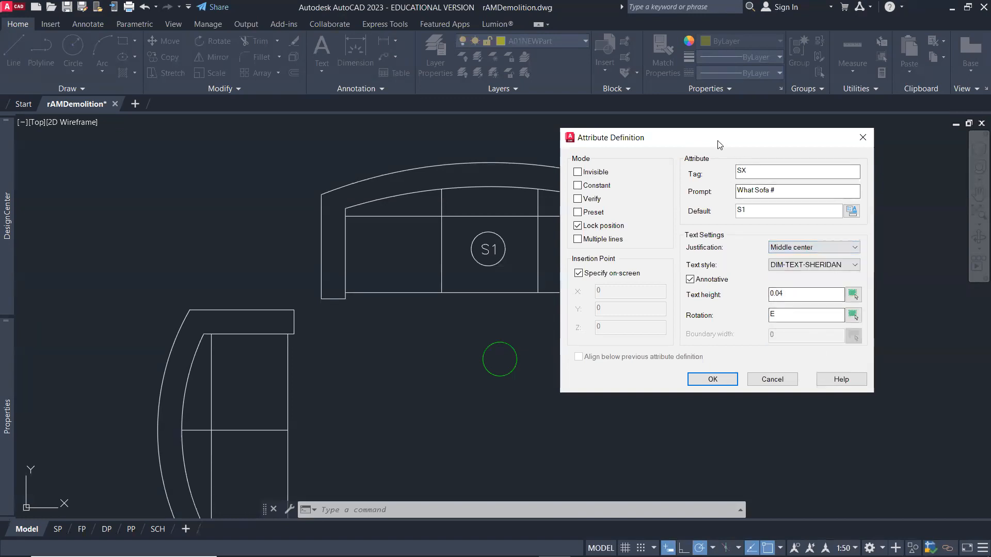
drag(714, 144, 624, 132)
click(764, 254)
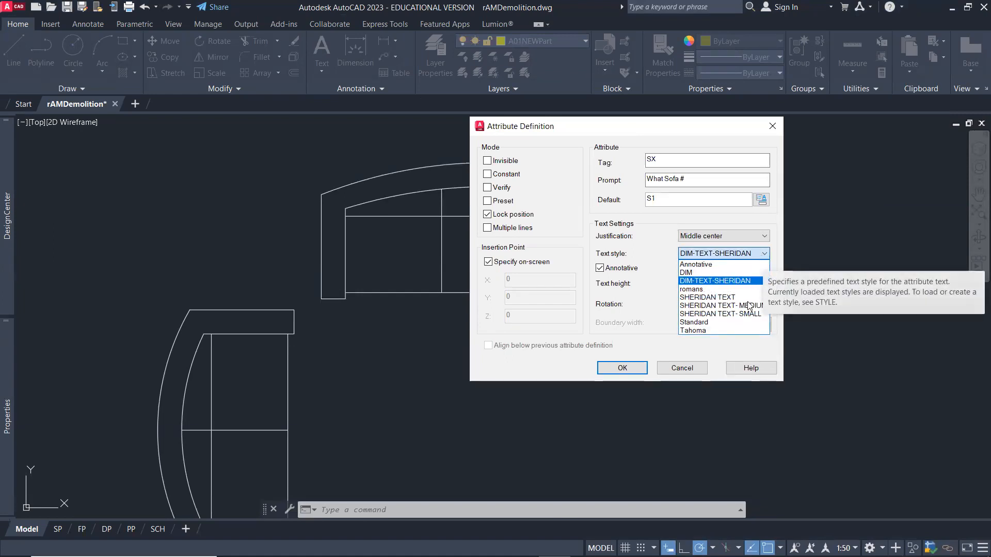
click(748, 281)
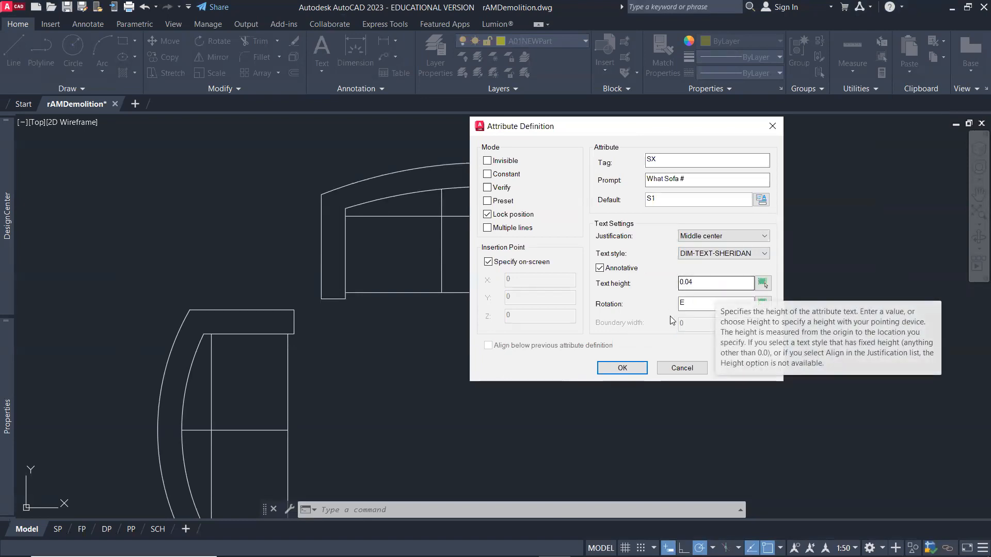
drag(709, 284, 653, 290)
text(2)
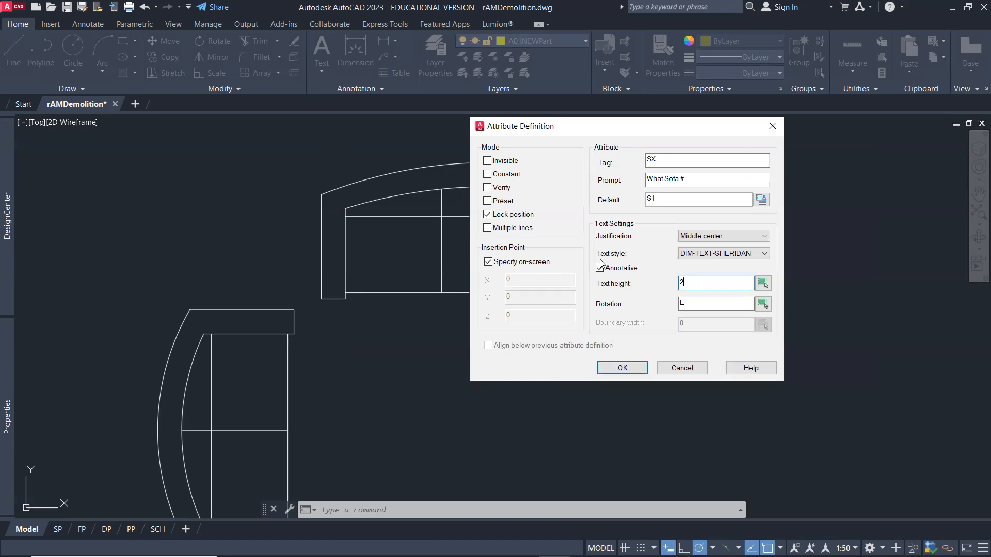
Step: Accept the attribute definition and place the SX attribute at the centre of the green circle
click(631, 369)
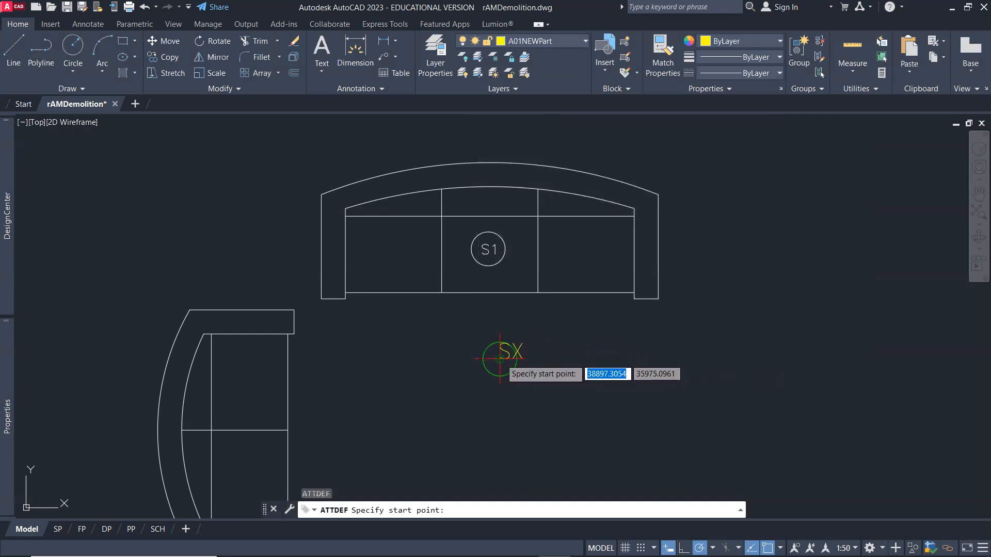
scroll(499, 359, up, 4)
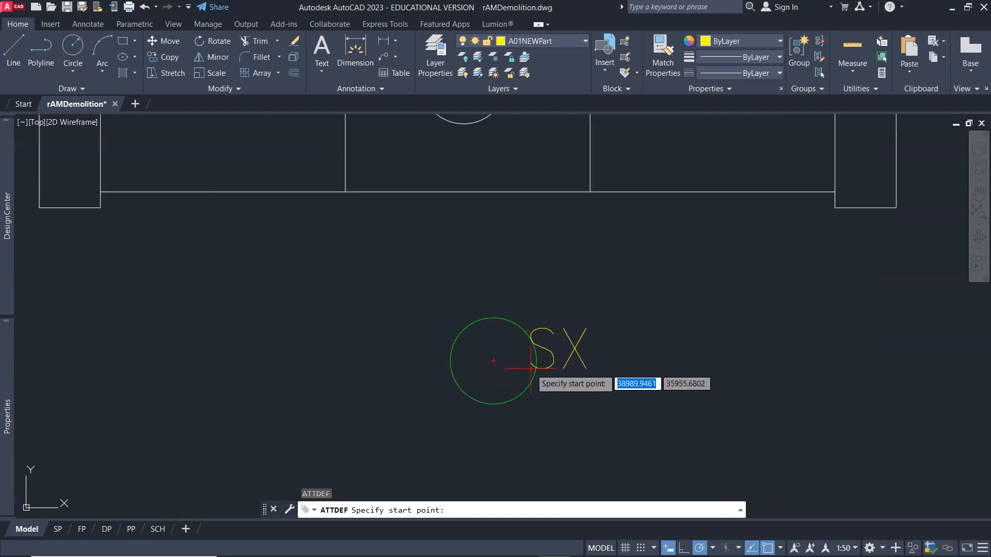
click(494, 361)
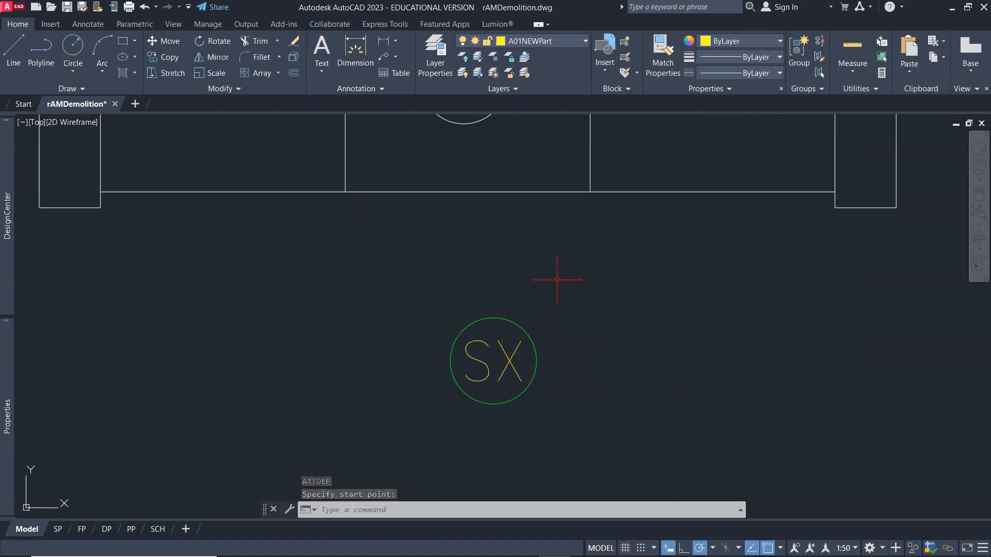
Step: Assign the SX attribute text to the A01NEWPARTTags layer
click(518, 337)
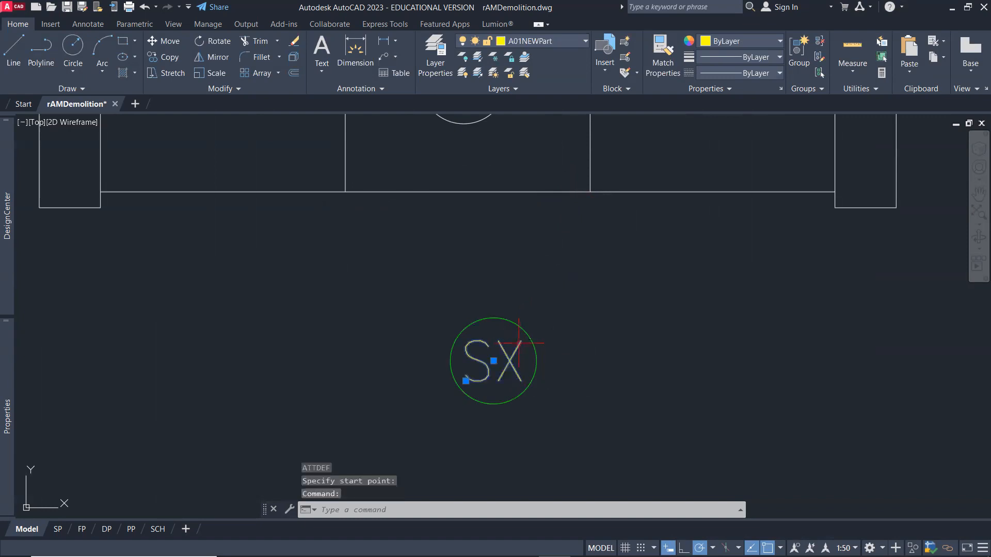
click(565, 39)
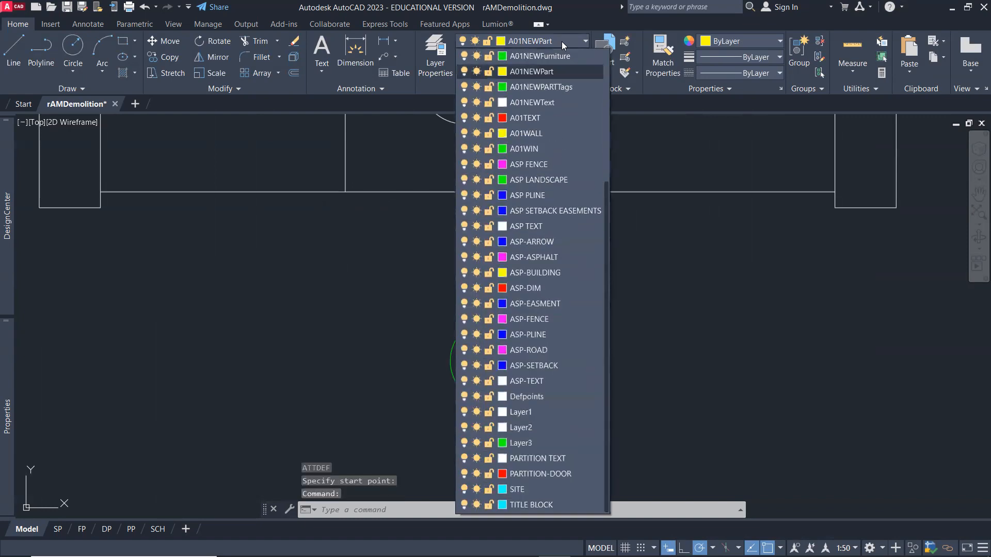
click(570, 87)
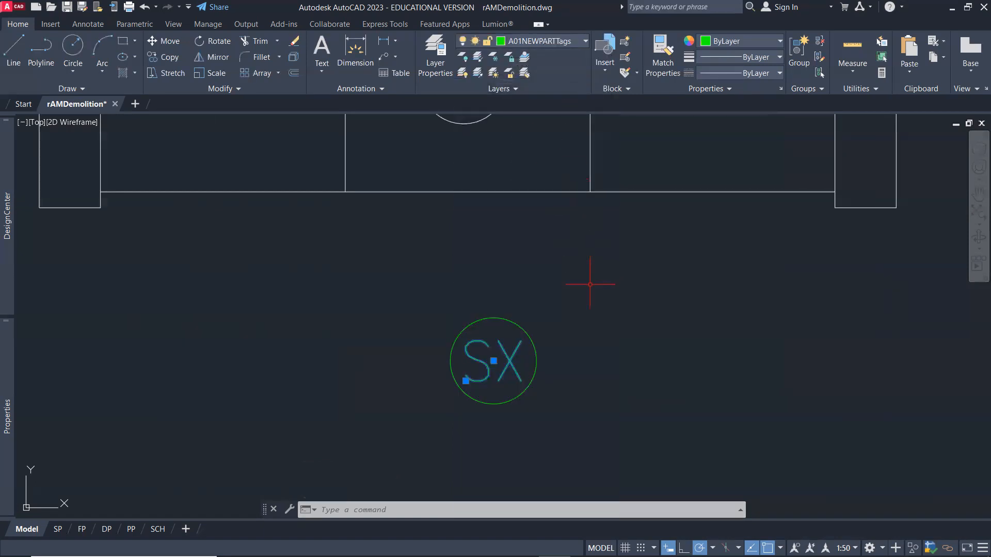
key(Escape)
Step: Begin a new attribute definition in Invisible mode with the tag Type
scroll(602, 292, down, 2)
middle_drag(645, 327, 585, 235)
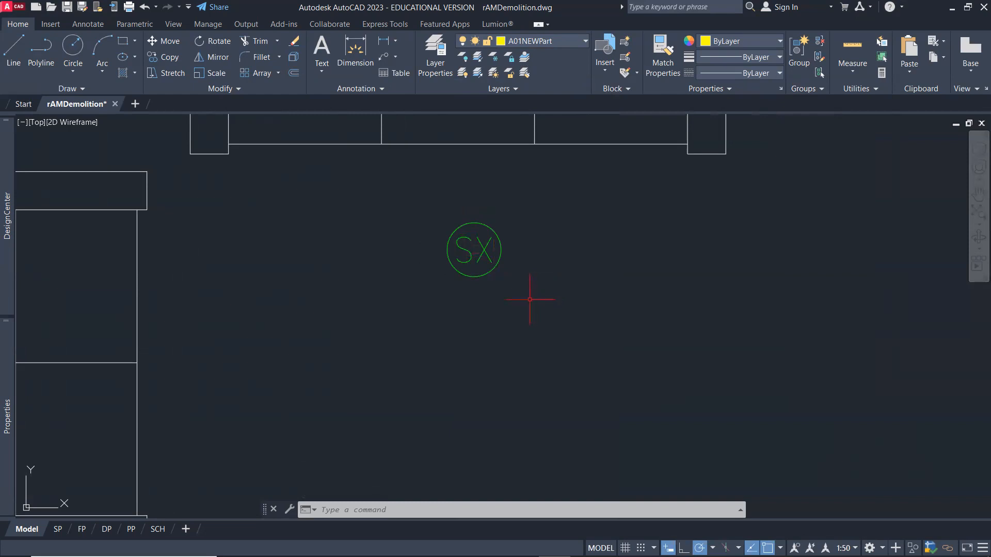
text(AT)
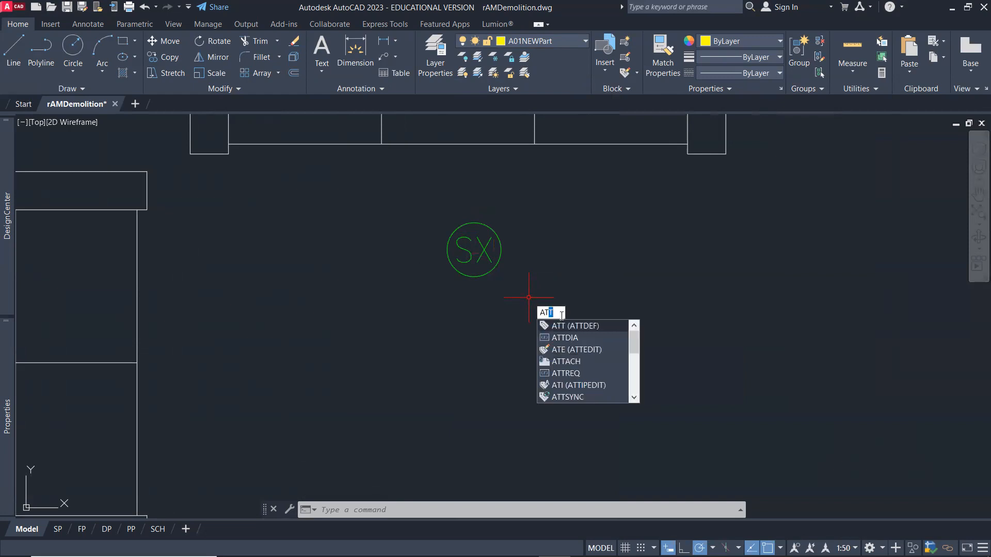
click(582, 326)
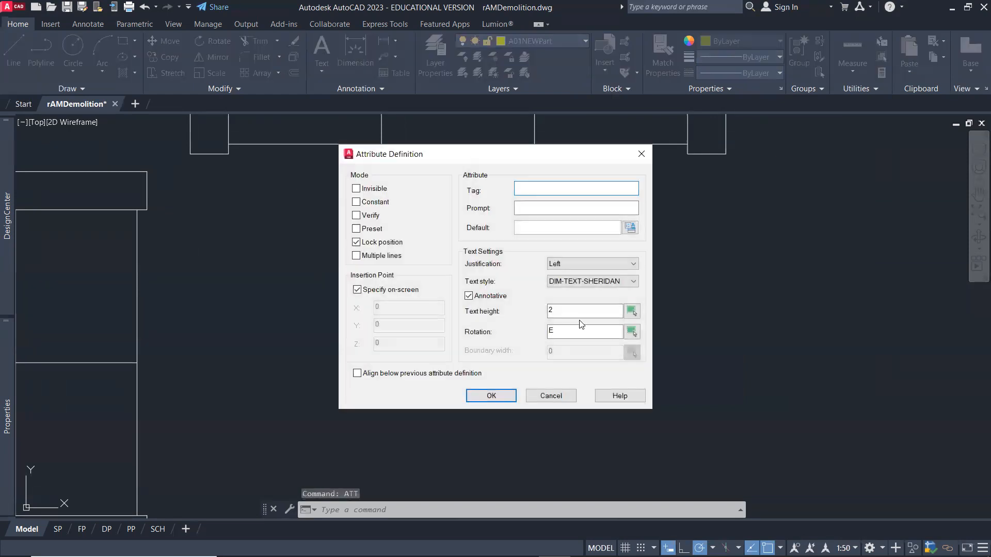
click(359, 189)
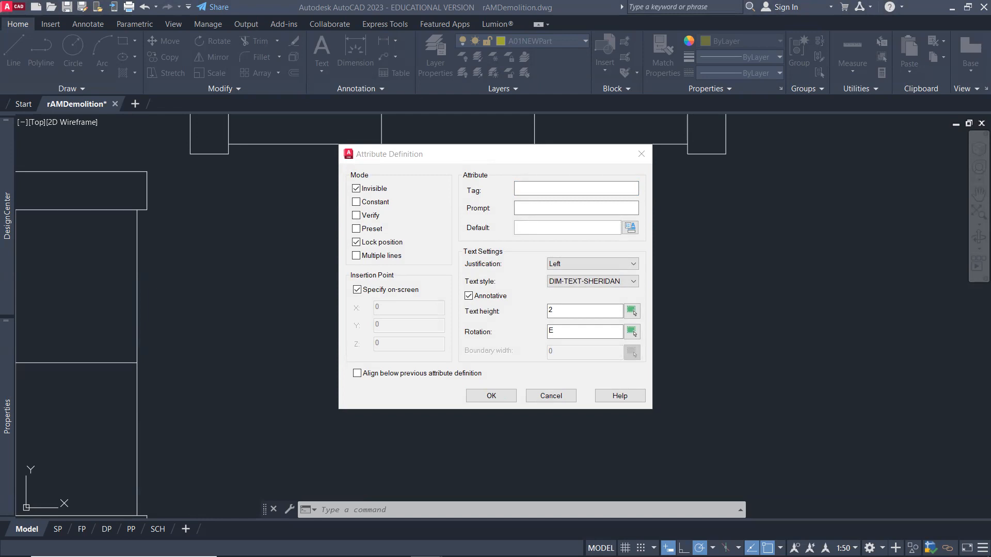
click(533, 192)
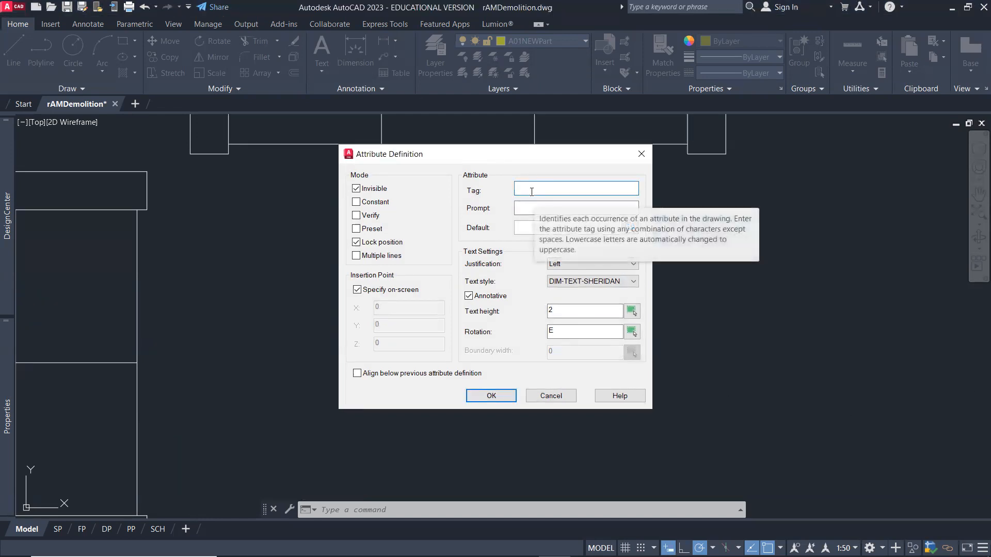
text(Type)
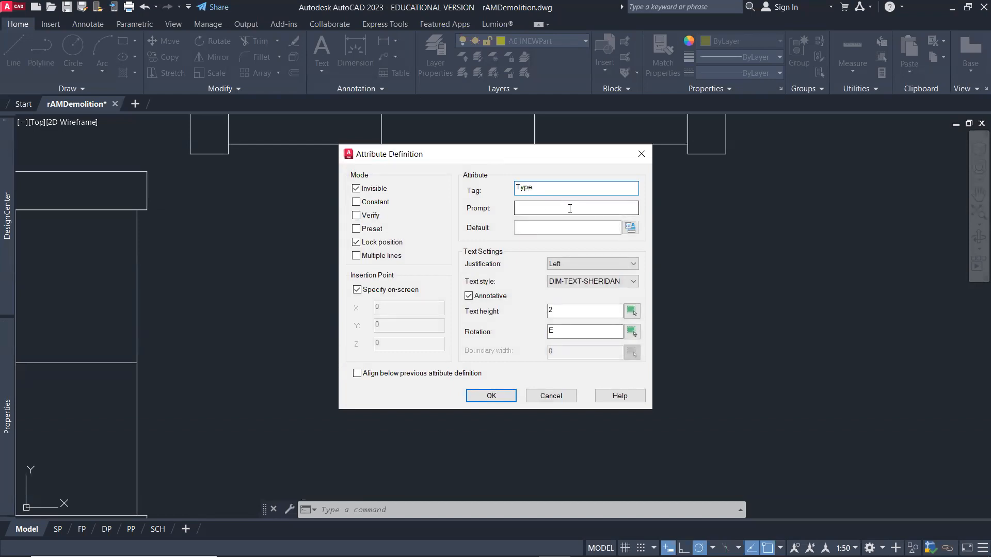
Step: Set the Type attribute's prompt to "What type of sofa" and its default value to 3 SEATER SOFA
click(537, 211)
text(What)
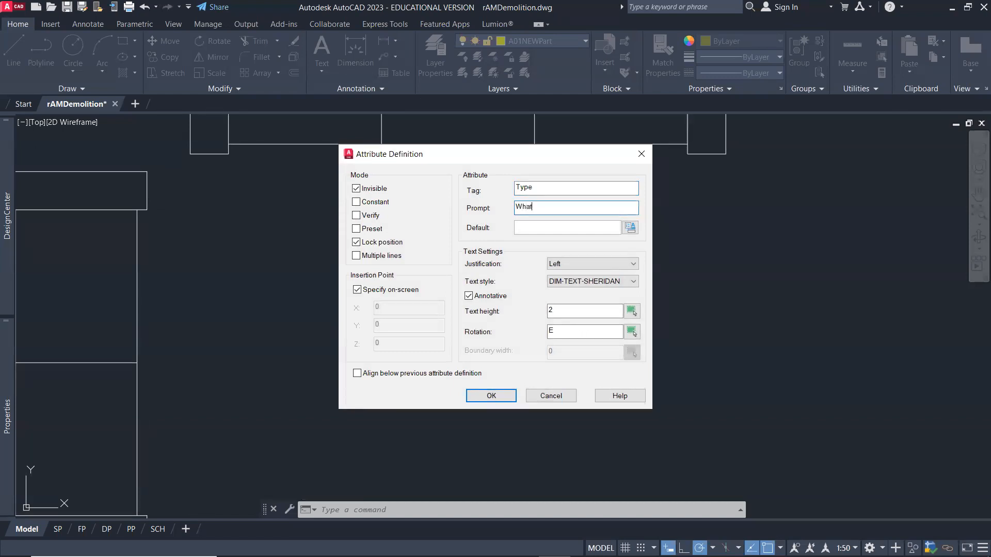
text( type of sofa)
click(572, 228)
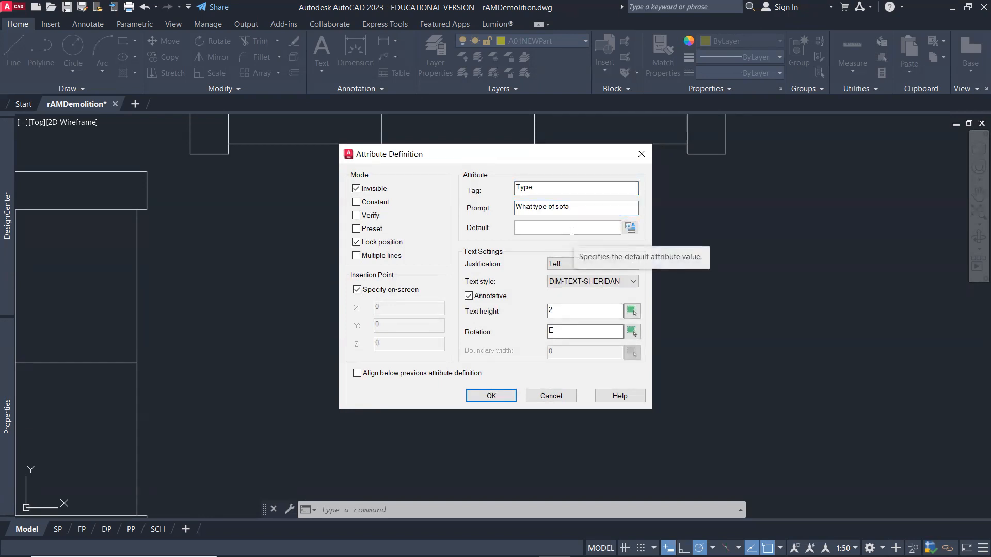
text(3)
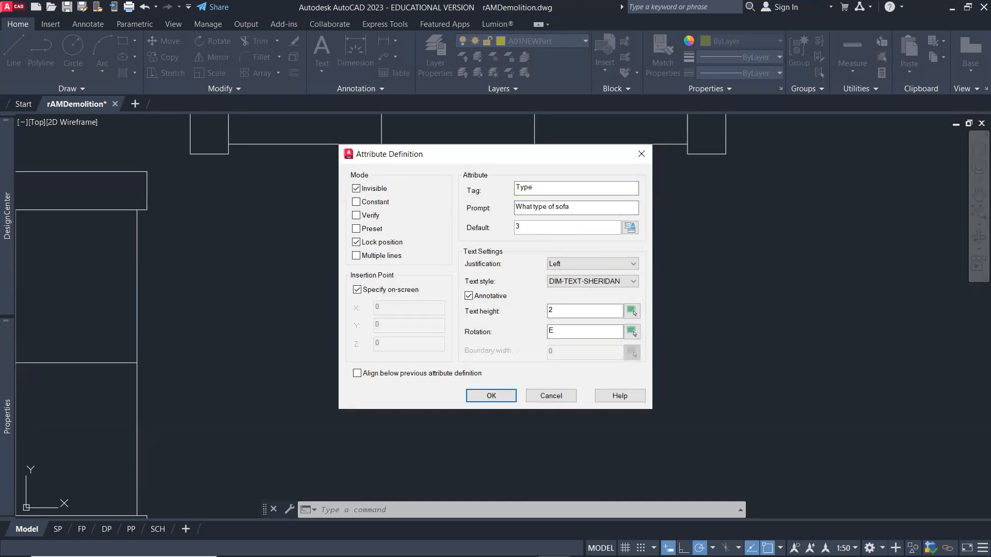
text( SEATER SOFA)
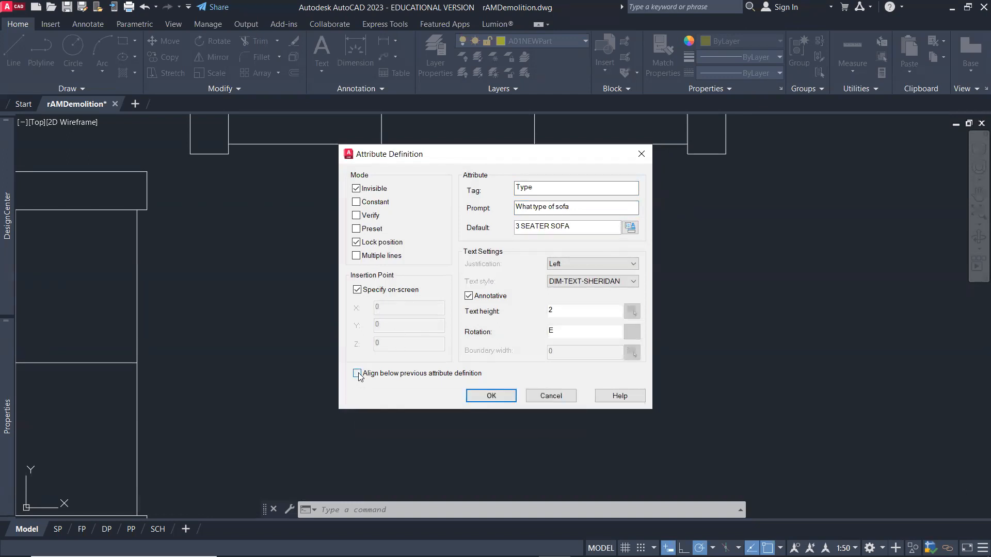
Step: Align the Type attribute below the previous attribute definition and accept it
click(357, 374)
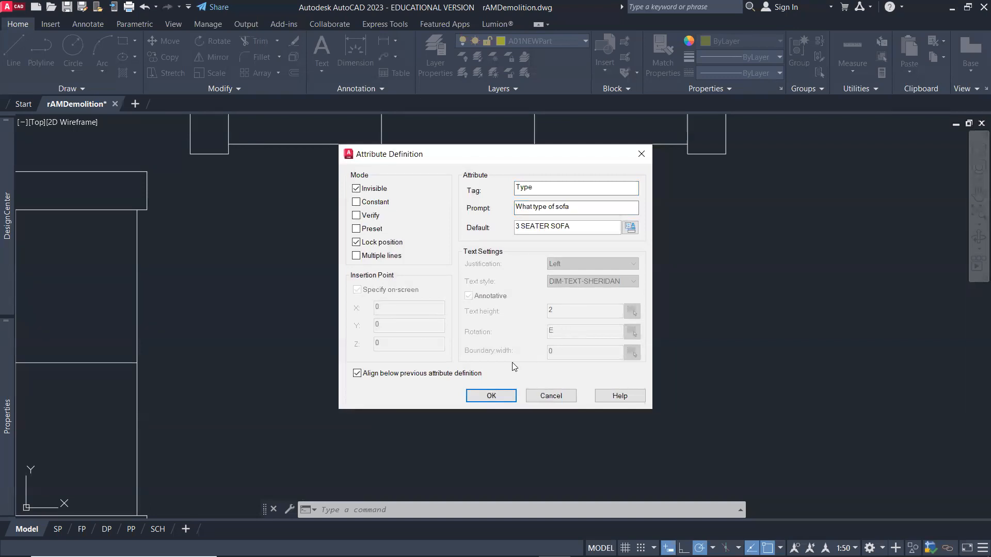
click(501, 394)
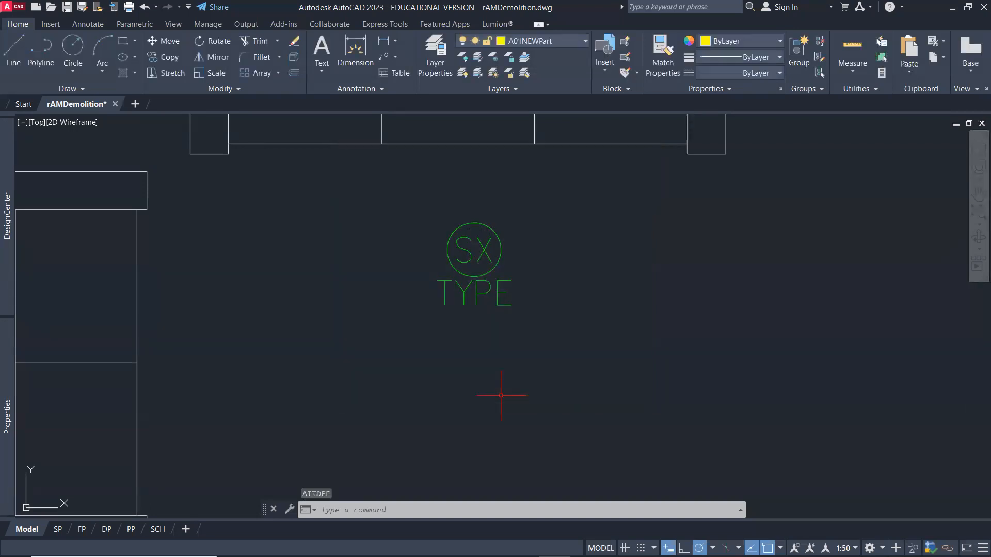
click(511, 317)
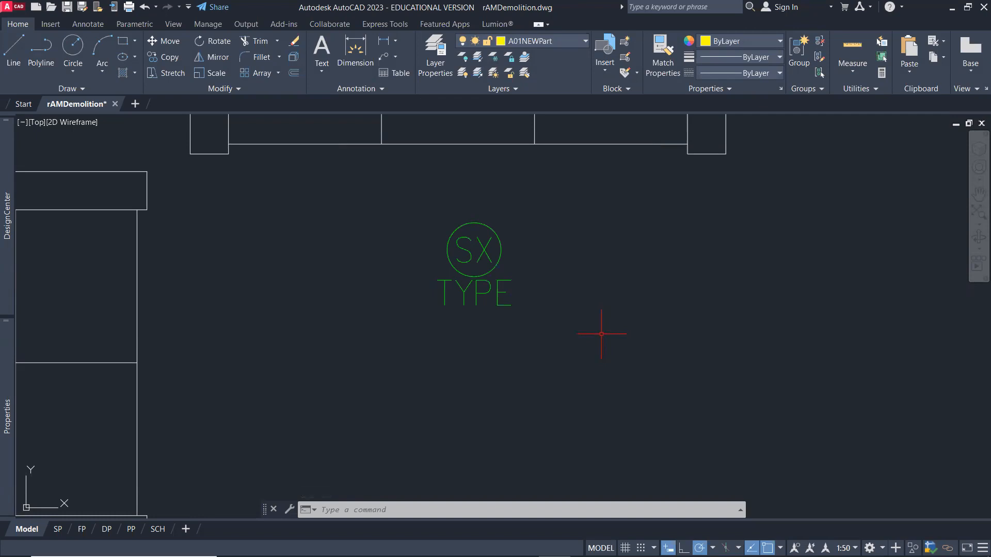
Step: Begin another invisible attribute definition with tag MATERIAL and prompt "What material"
key(Return)
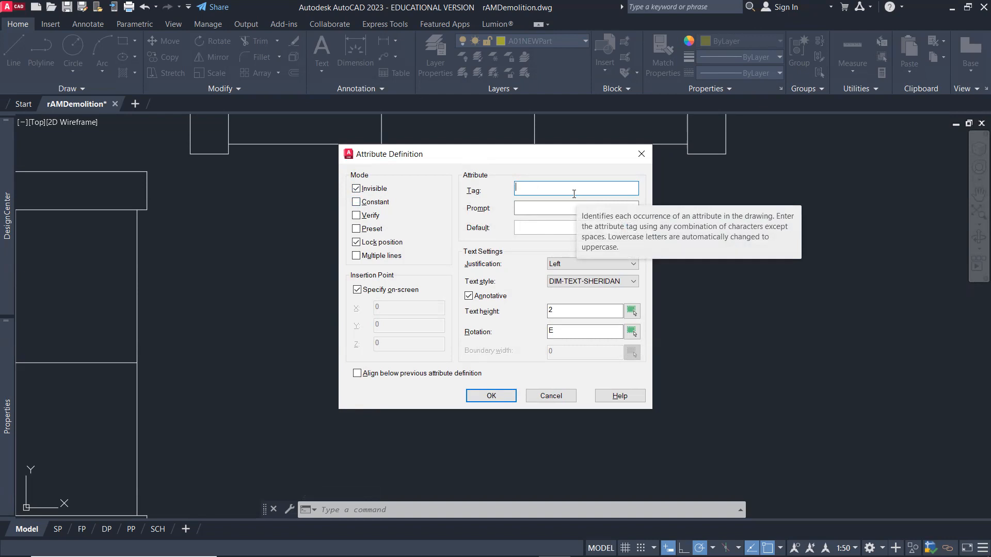
text(MATERIAL)
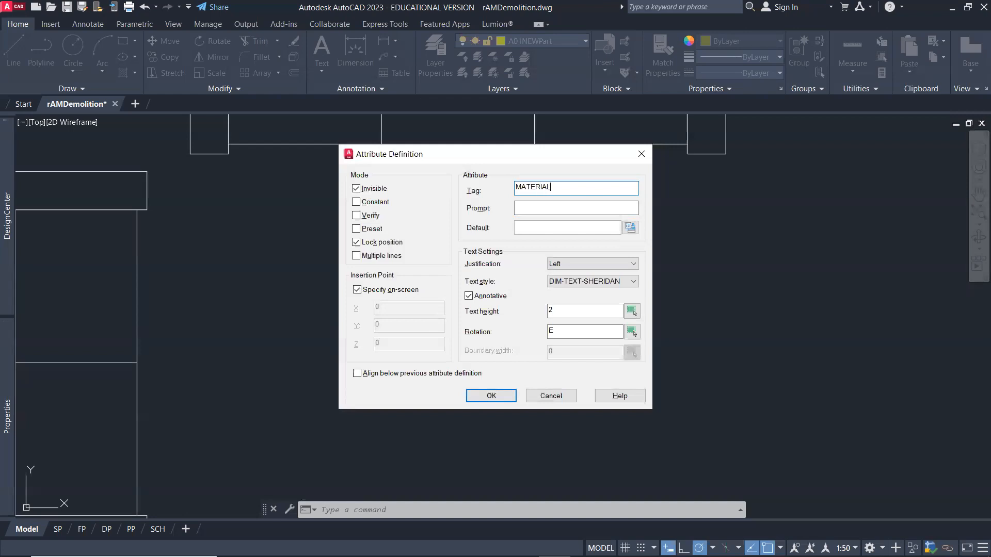
click(567, 209)
key(Caps_Lock)
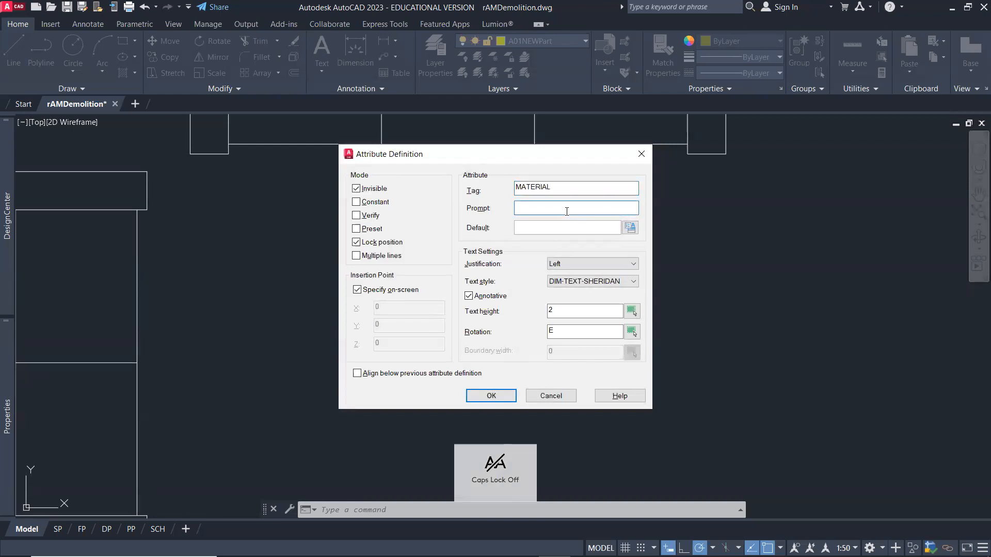
text(What mate)
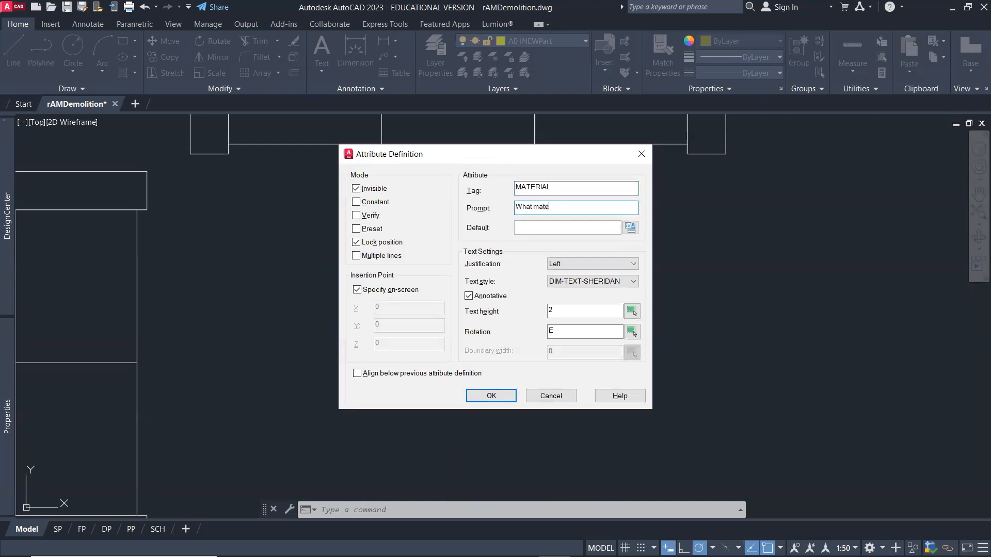
text(rial)
Step: Give the MATERIAL attribute the default value WOOD AND FABRIC and place it aligned below the previous attribute definition
click(557, 229)
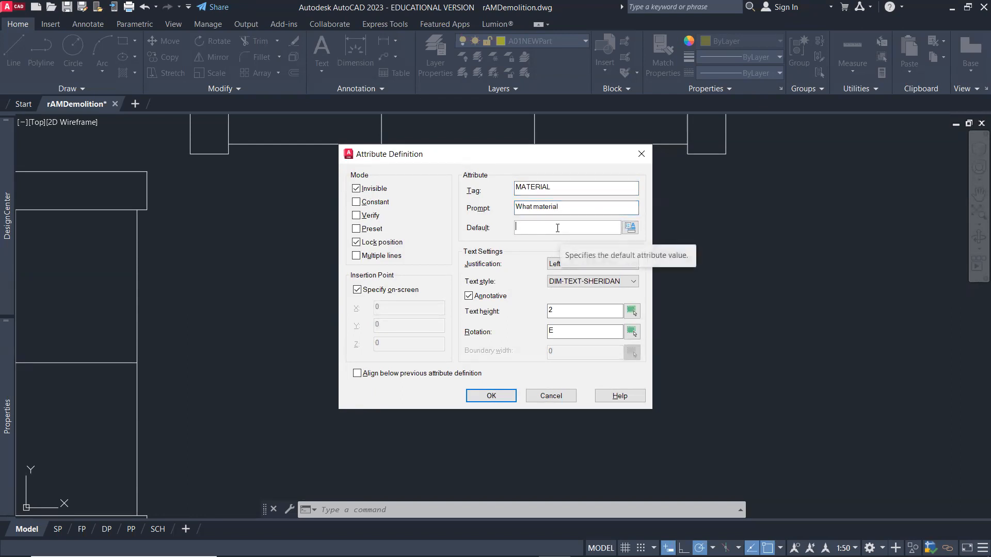
key(Caps_Lock)
text(STEEL AN)
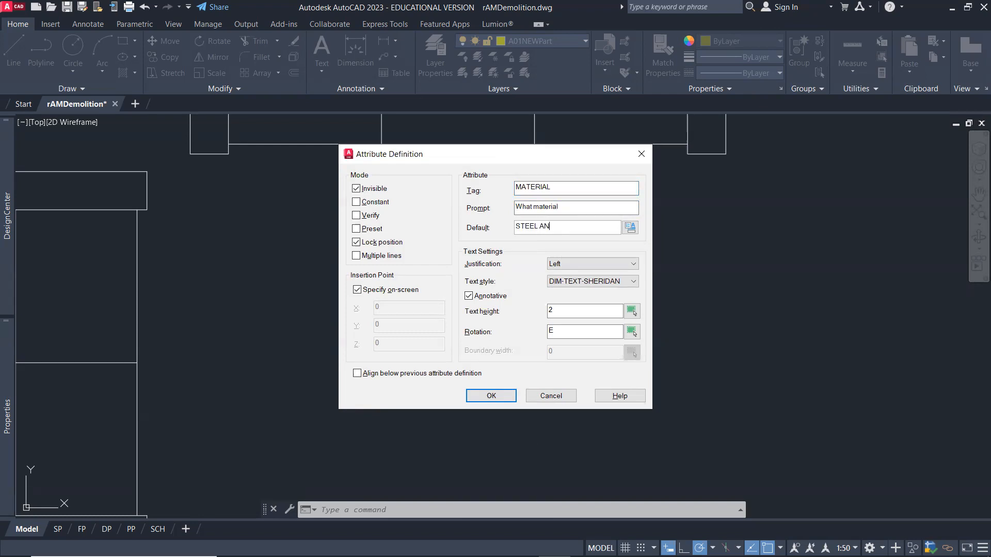
text(D FABRIC)
double_click(536, 230)
text(WOOD)
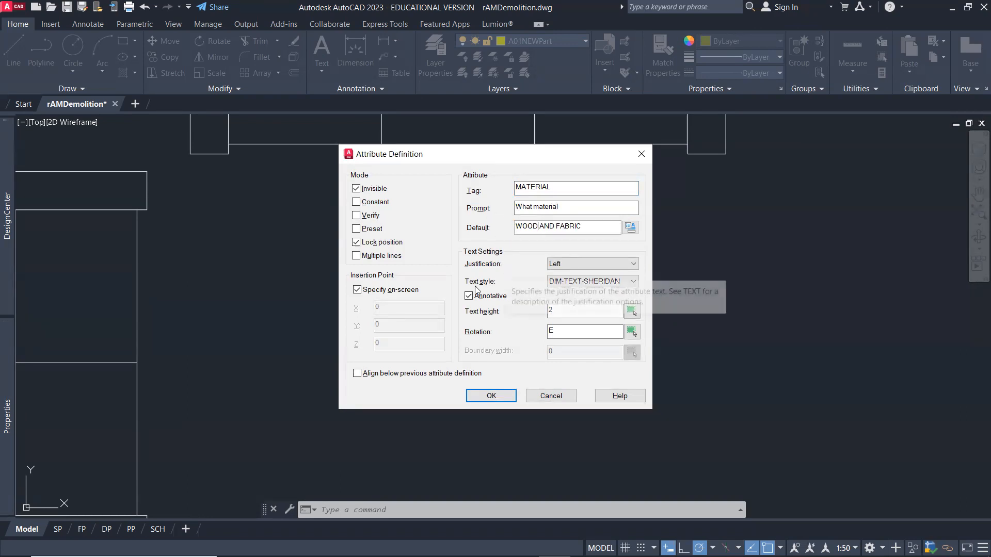
click(358, 373)
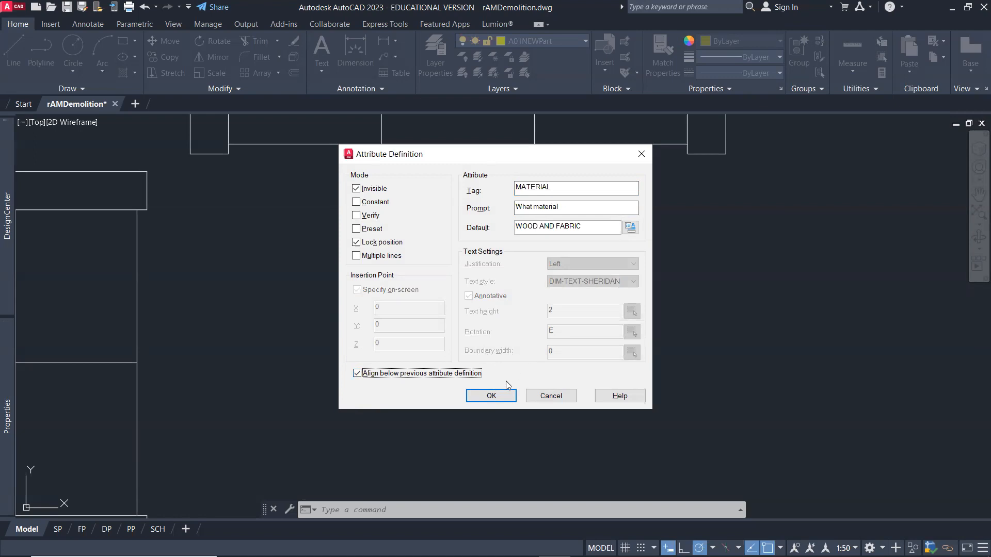
click(495, 395)
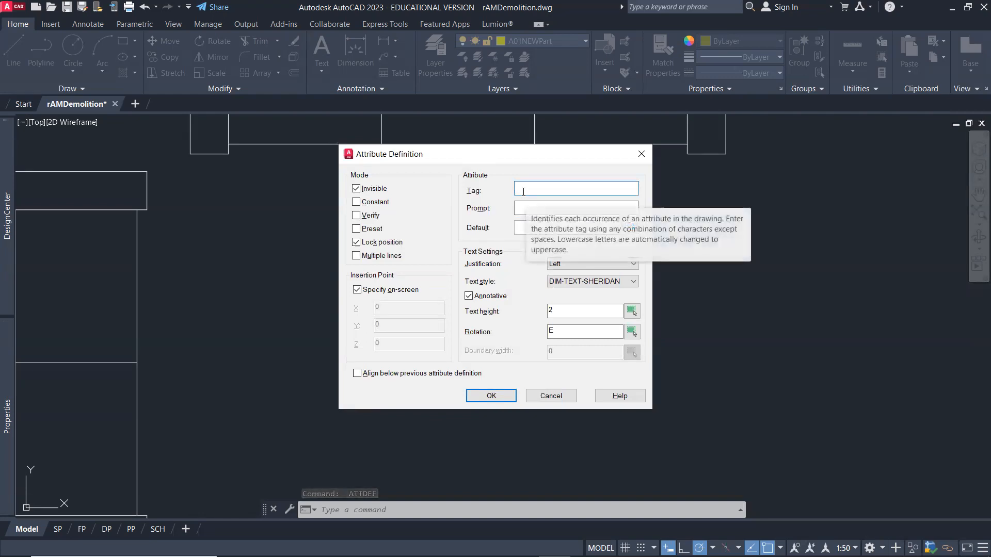
Step: Define another invisible attribute with tag SIZE and prompt "What is the size"
text(SIZE)
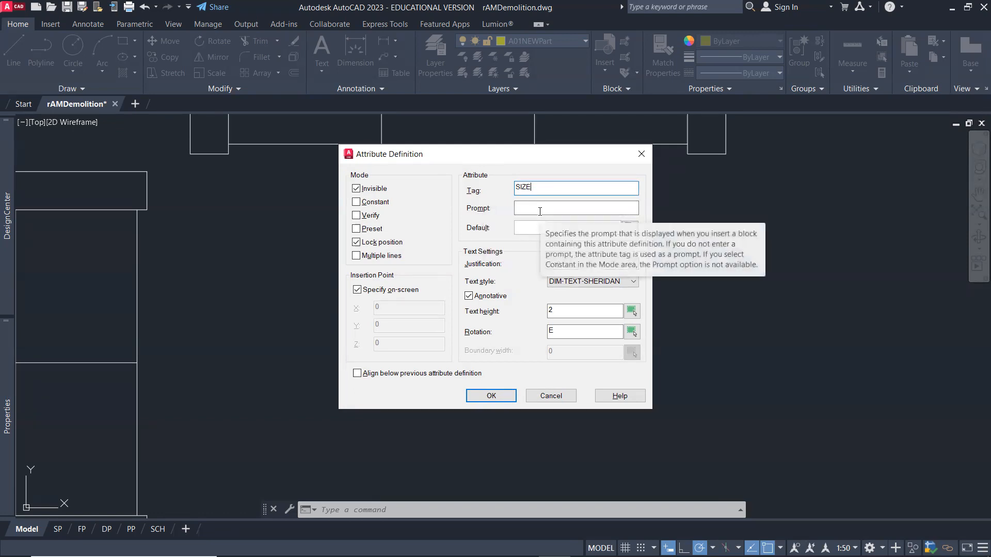
click(540, 209)
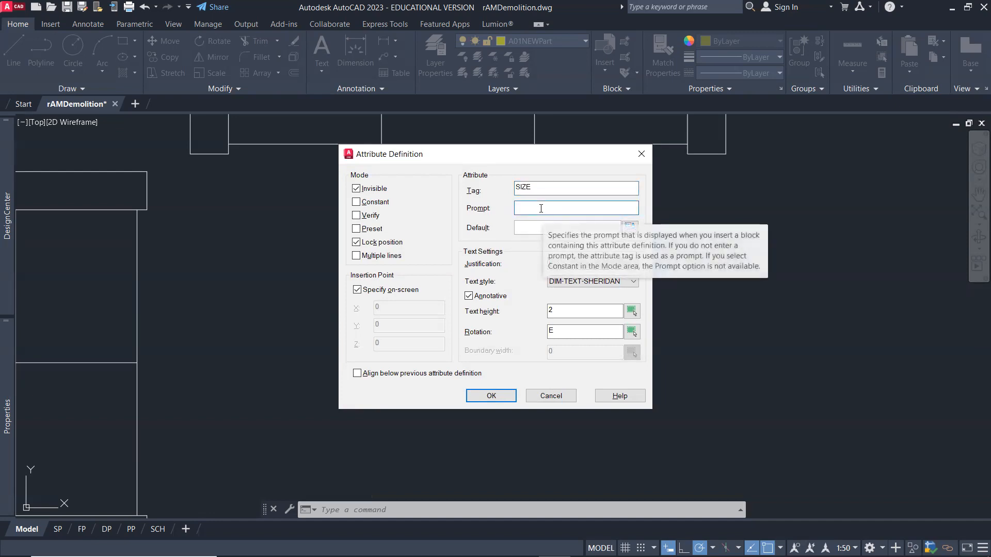
key(Caps_Lock)
text(What is the size)
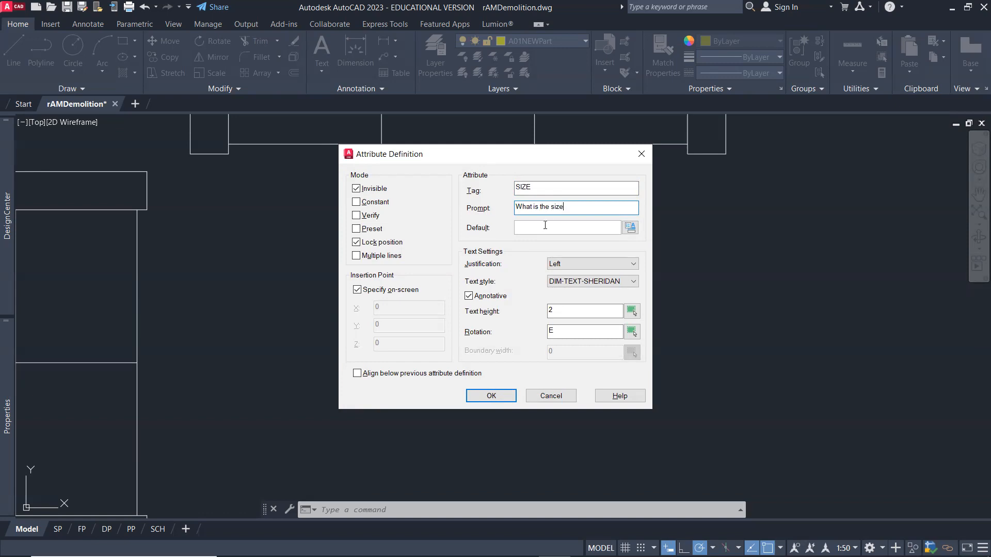
Step: Give the SIZE attribute the default value 300 x 1200 and place it aligned below the previous attribute definition
click(539, 228)
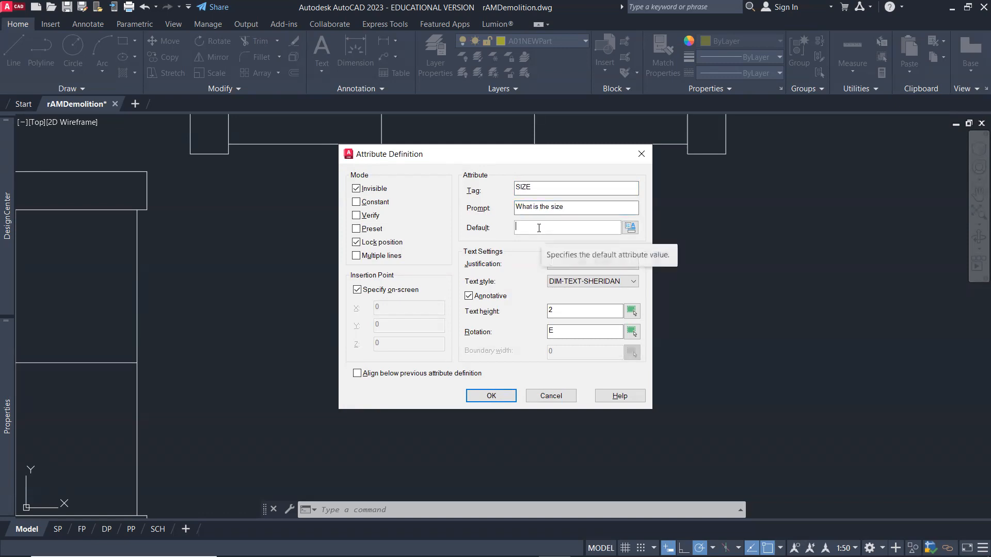
text(300)
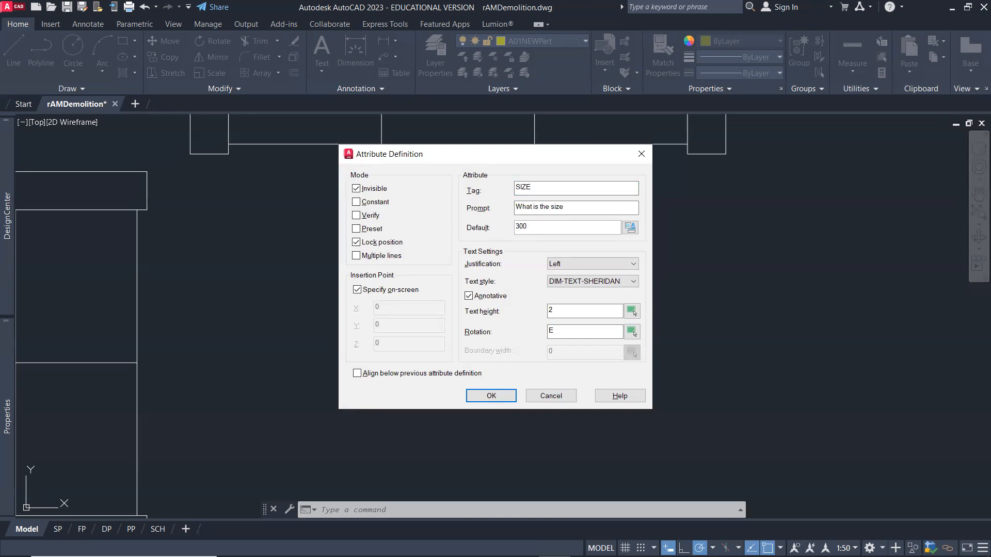
text( x 1200)
click(357, 374)
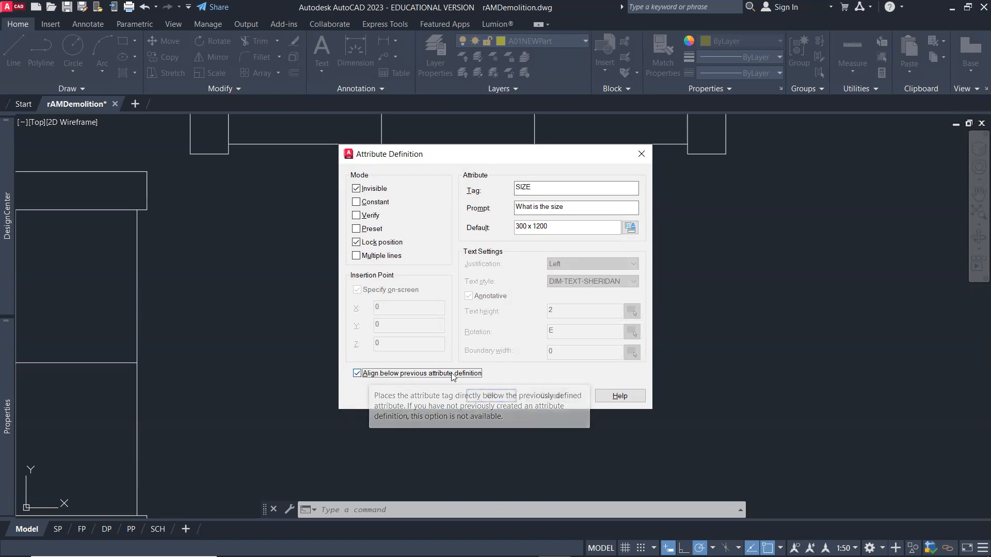
click(495, 397)
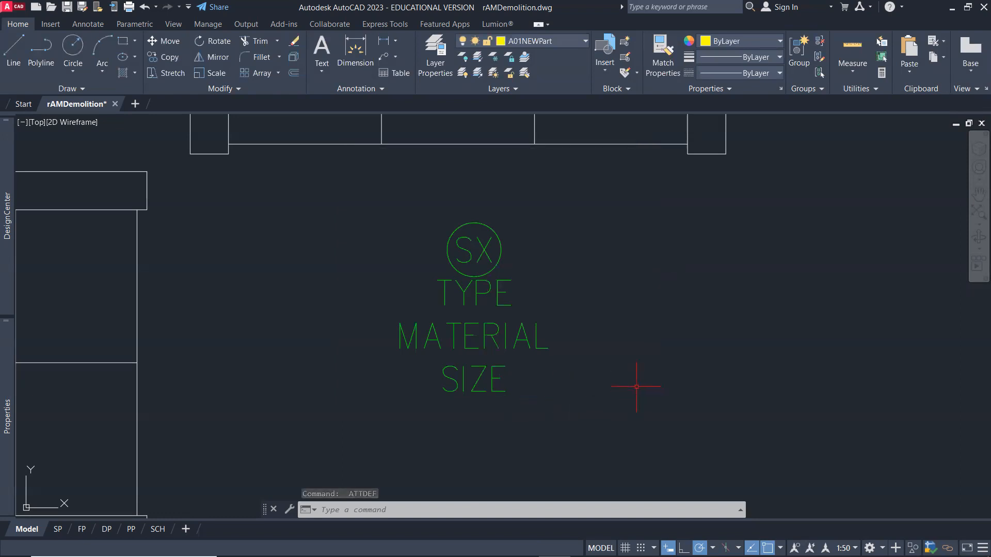
Step: Begin another invisible attribute definition with the tag NAME
key(Return)
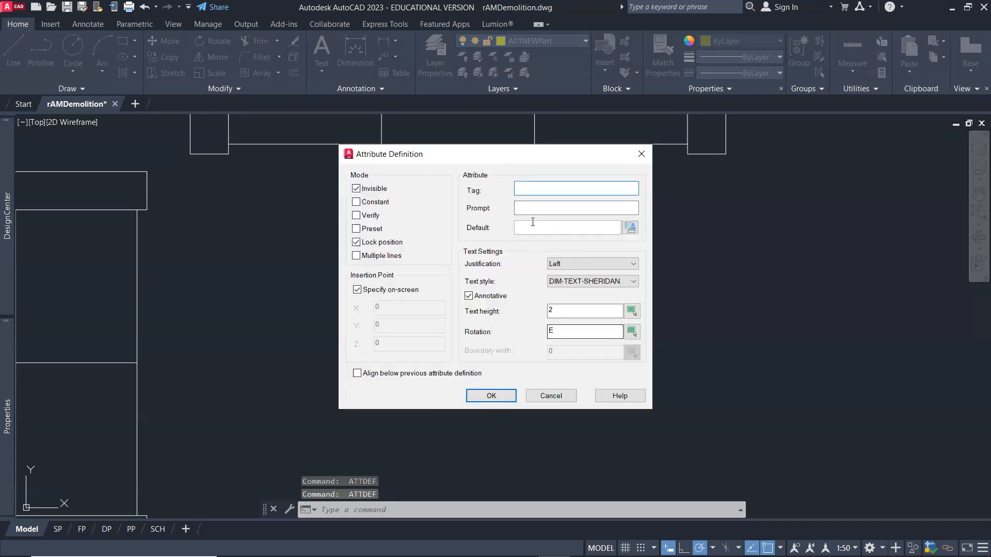
text(n)
key(BackSpace)
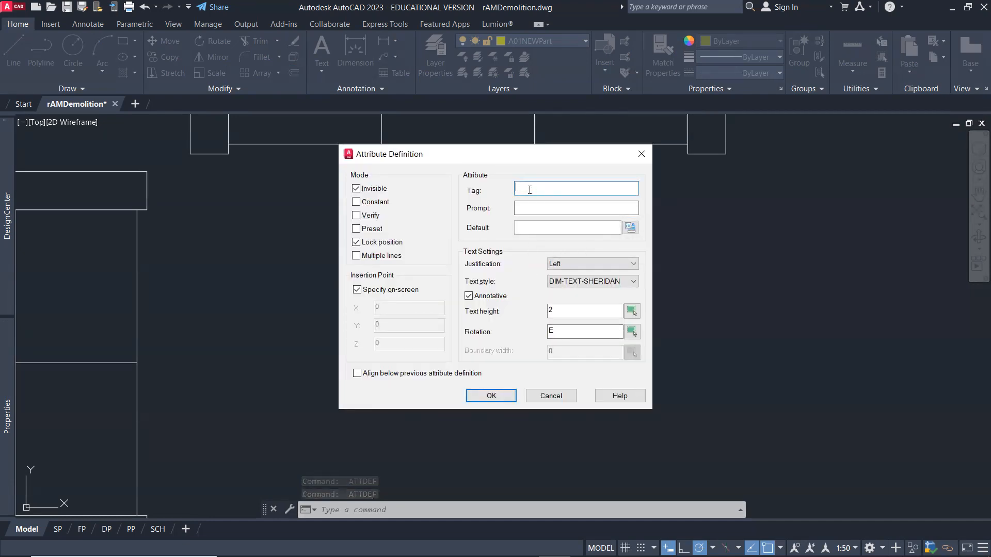
key(Caps_Lock)
text(NAME)
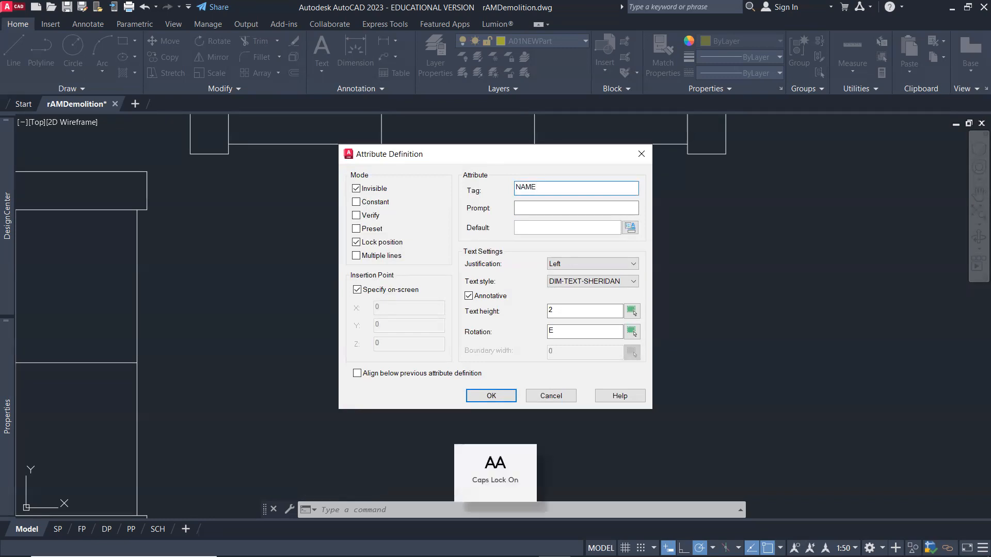
Step: Give the NAME attribute the prompt "What is the name of the sofa" and default Sheridan Chair, and place it aligned below the previous definition
click(537, 208)
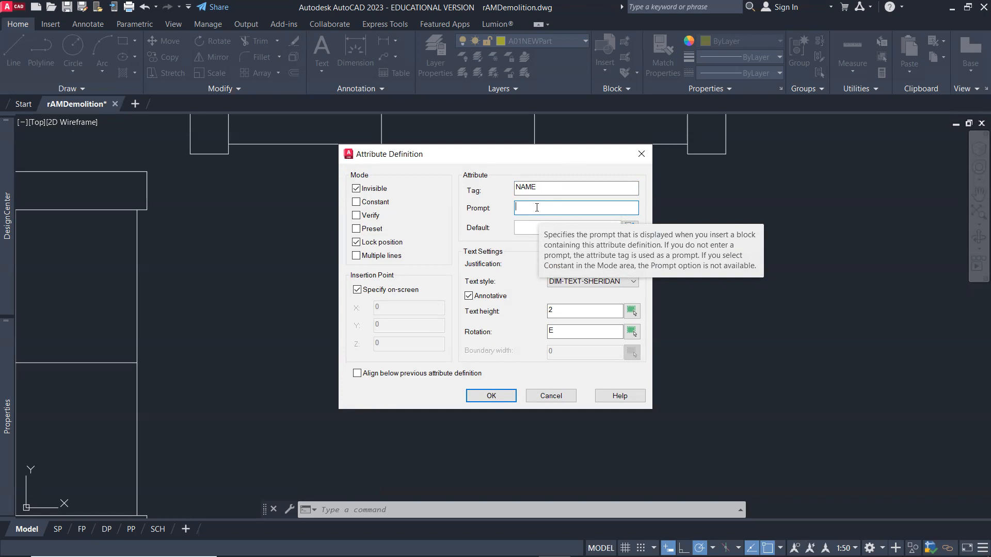
key(Caps_Lock)
text(What is the name of the sofa)
click(542, 230)
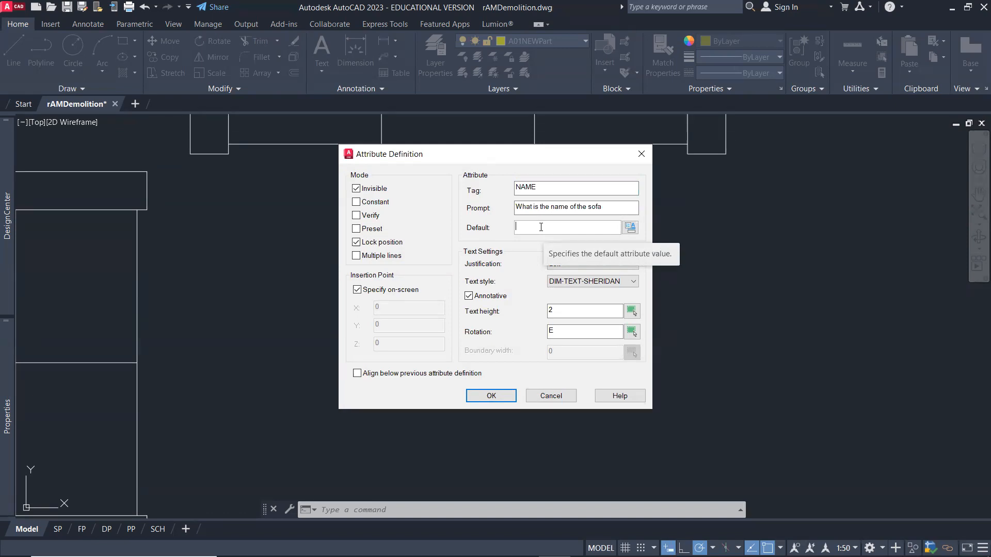
text(S)
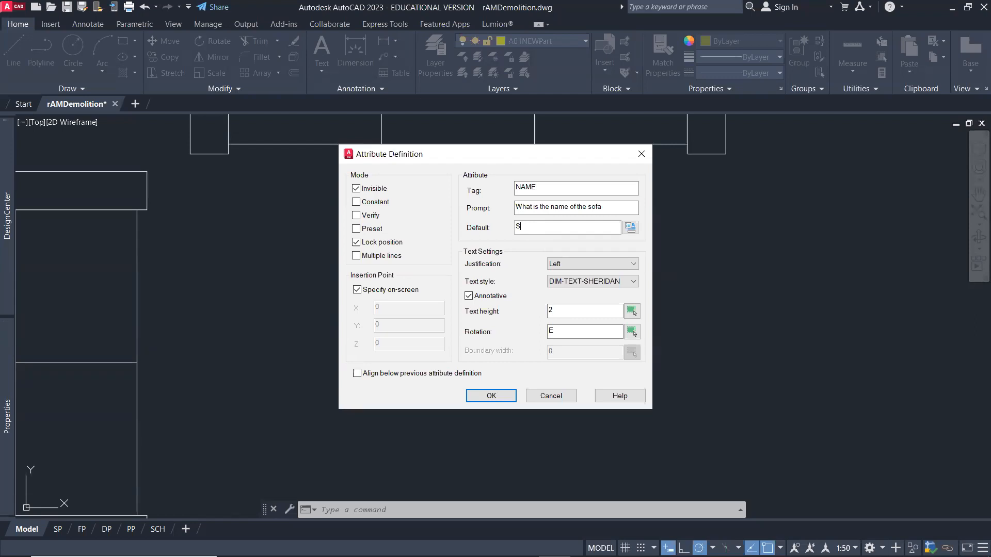
text(heridan Chair)
click(360, 374)
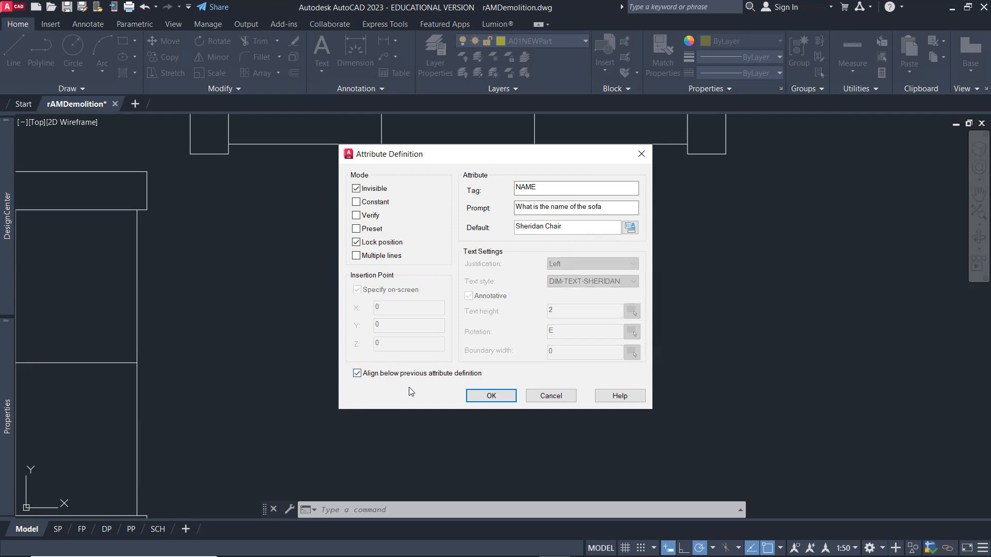
click(479, 396)
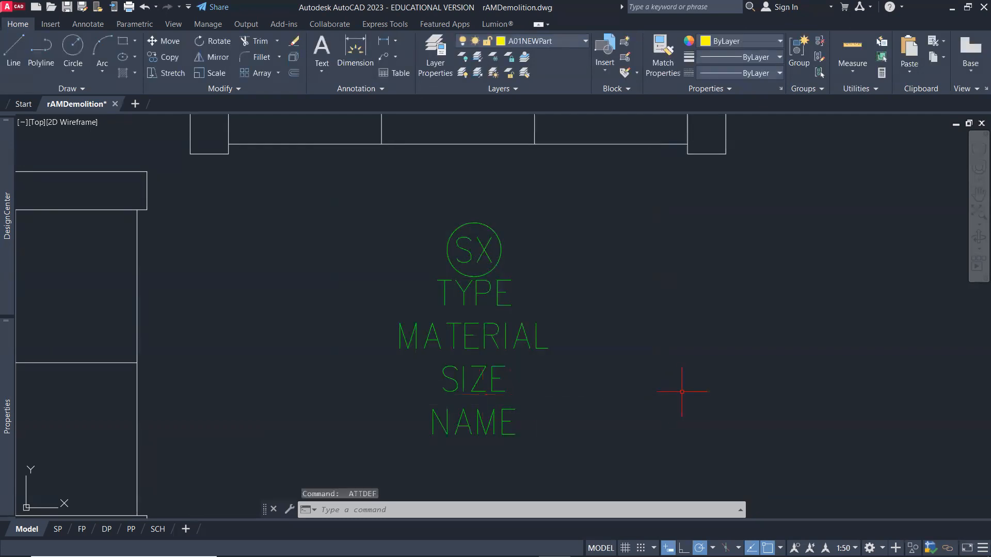
Step: Delete the original S1 tag from the middle seat of the three-seat sofa
scroll(707, 389, down, 2)
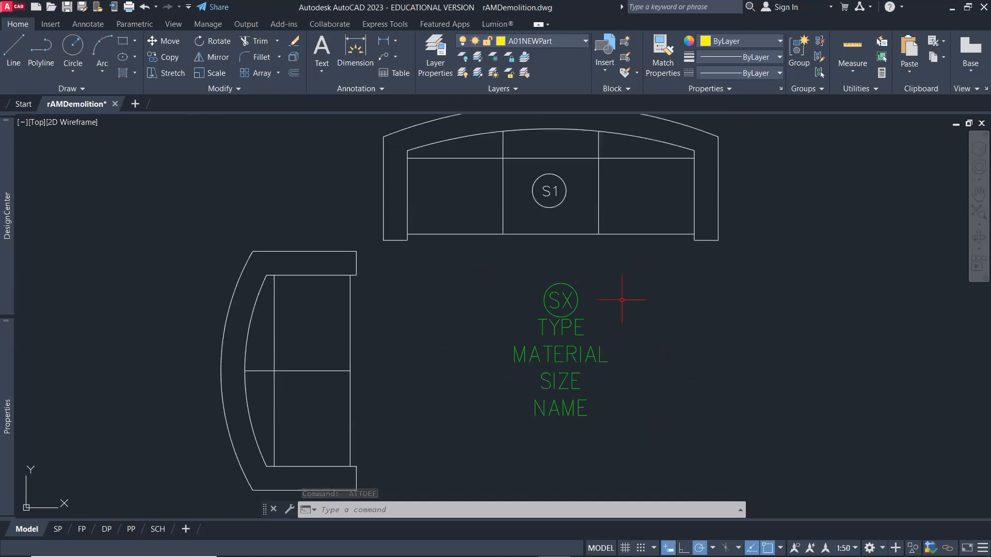
click(558, 207)
key(Delete)
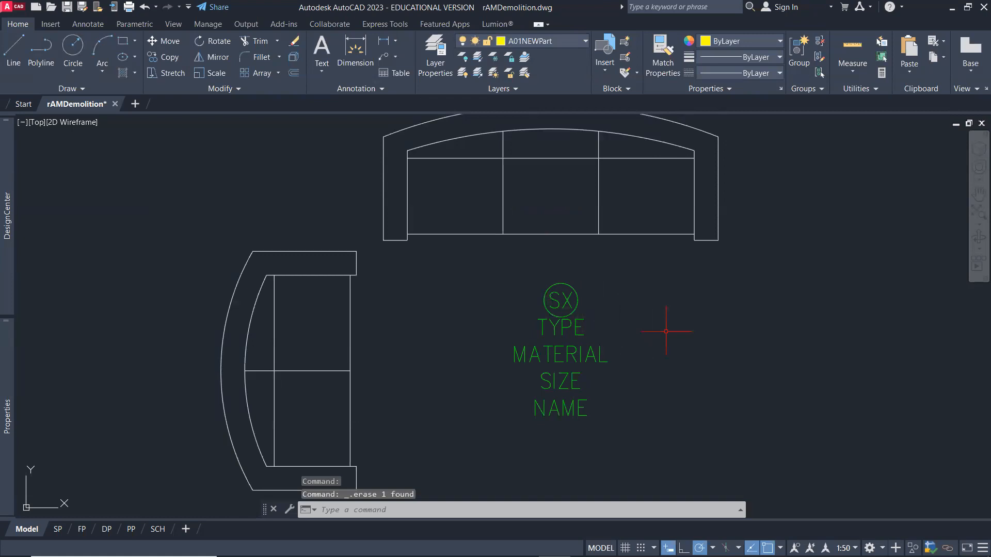
Step: Change the three-seat sofa block to the layer A01Furniture and clear the selection
scroll(667, 329, down, 1)
middle_drag(672, 325, 601, 327)
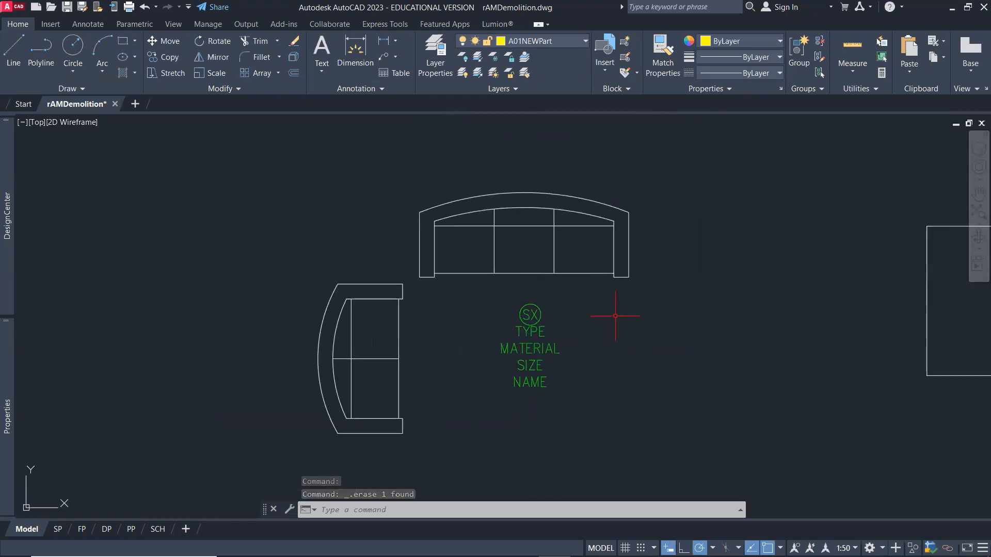
click(649, 285)
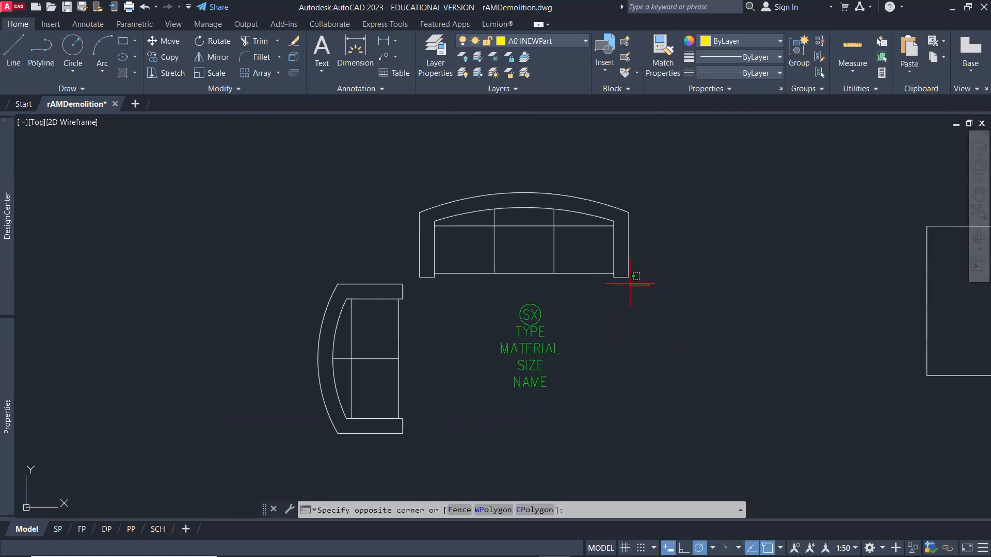
click(447, 181)
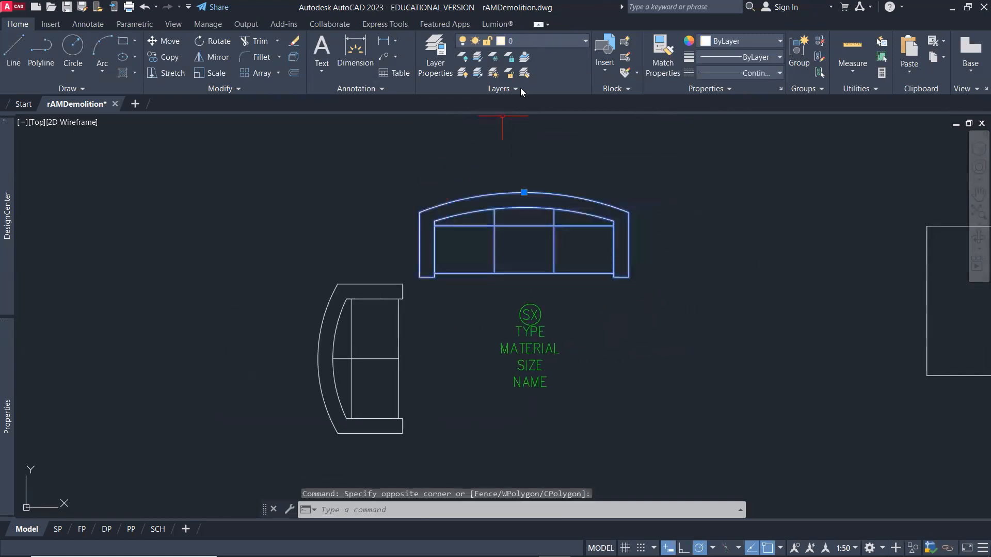
click(541, 43)
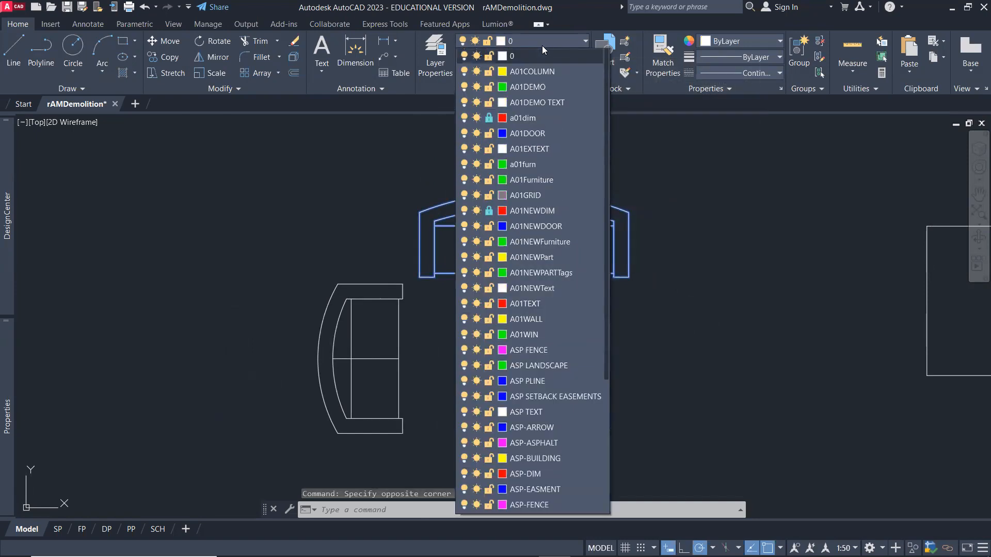
click(570, 184)
key(Escape)
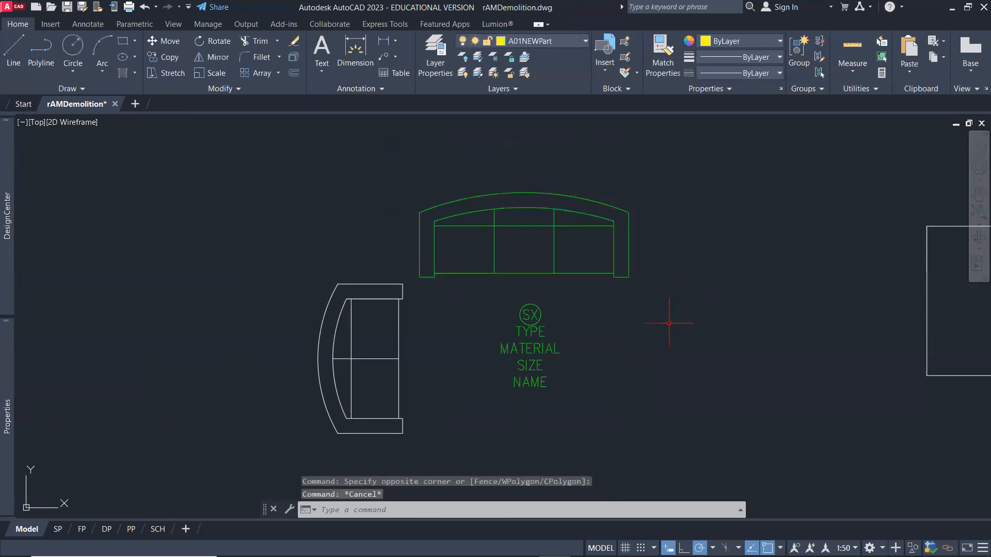
middle_drag(643, 331, 622, 295)
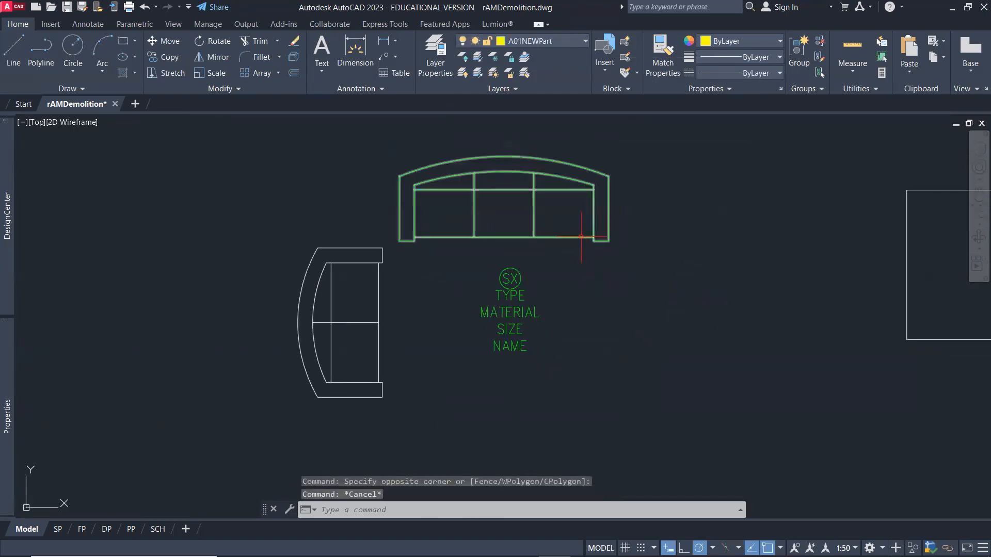
click(581, 237)
key(Escape)
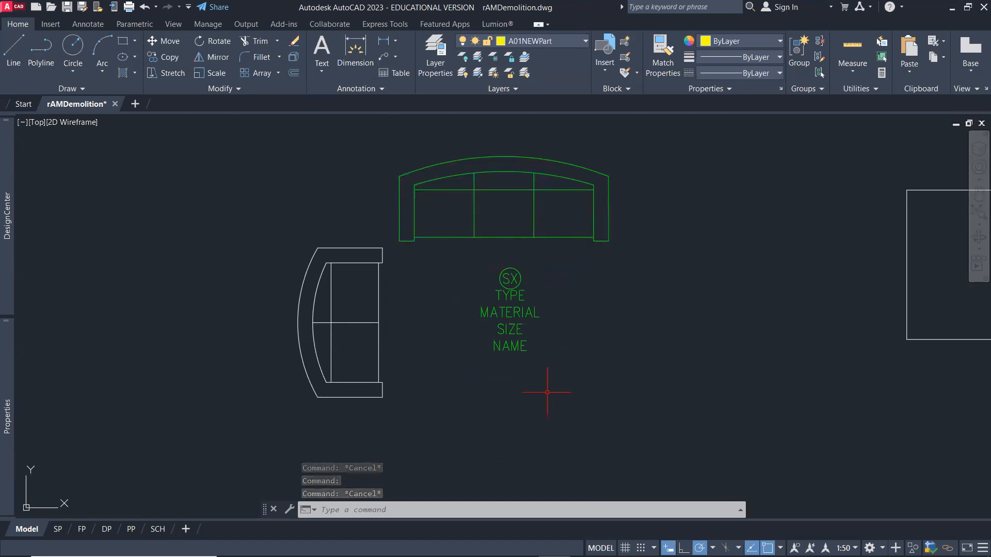
Step: Begin a block definition named Sofa_Tag with its base point at the centre of the SX circle
text(B)
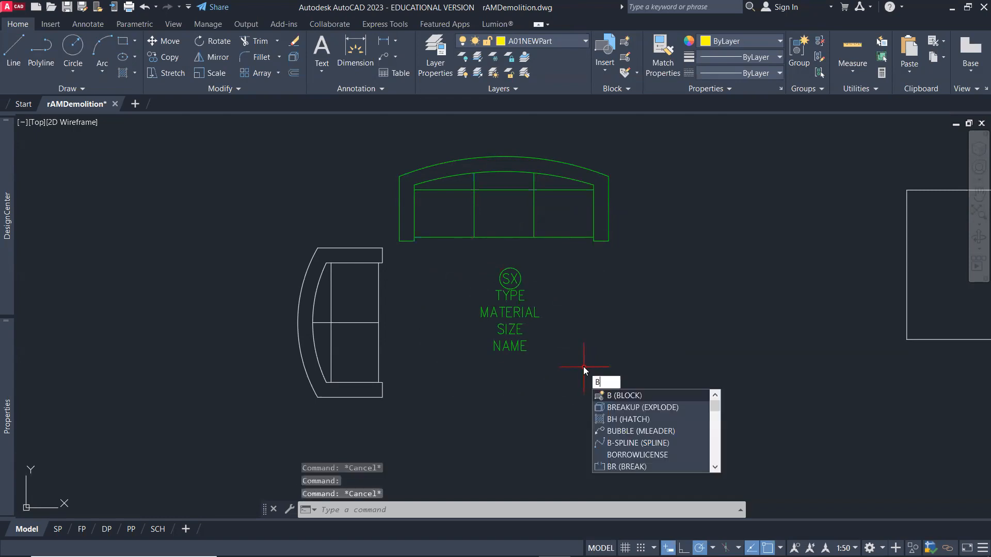
click(638, 391)
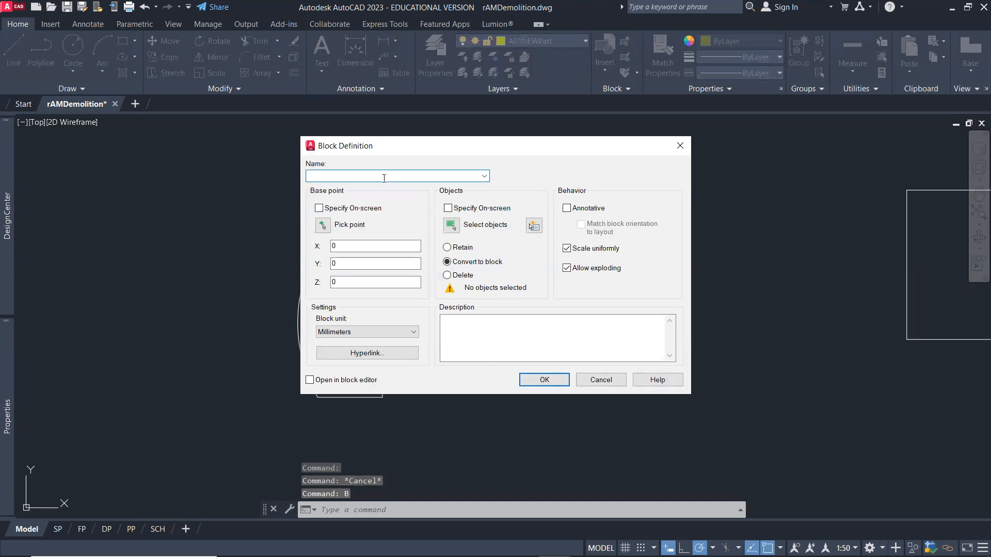
text(Sofa)
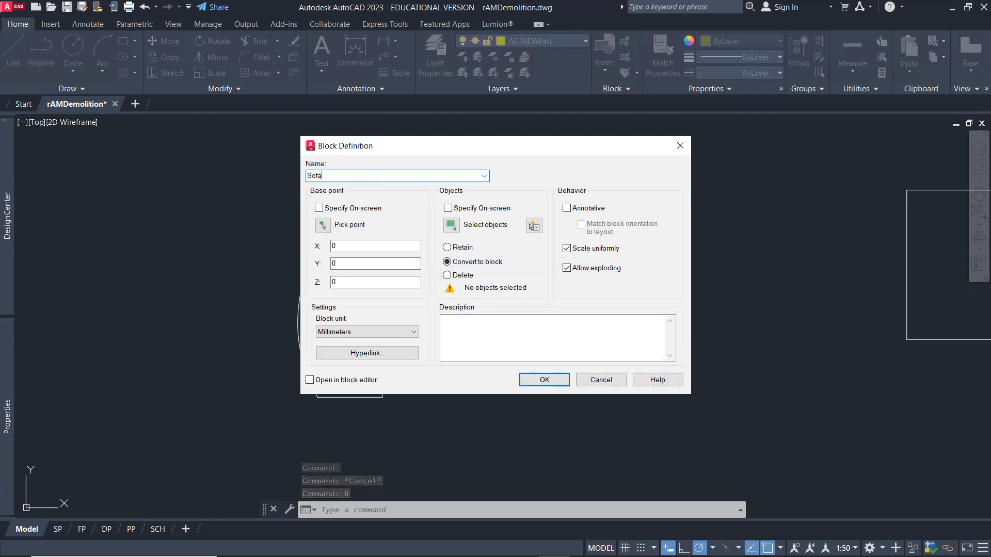
text(_Tag)
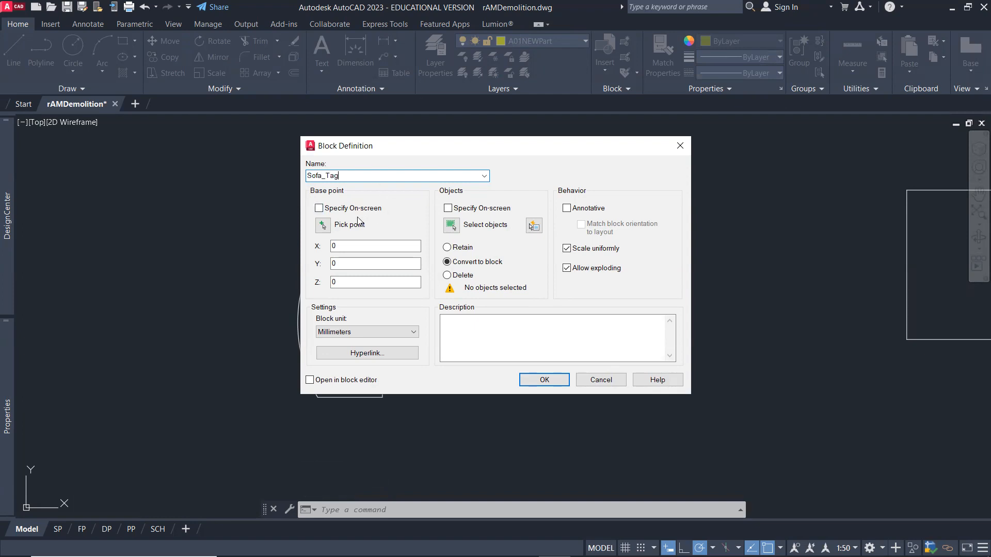
click(323, 226)
scroll(511, 278, up, 6)
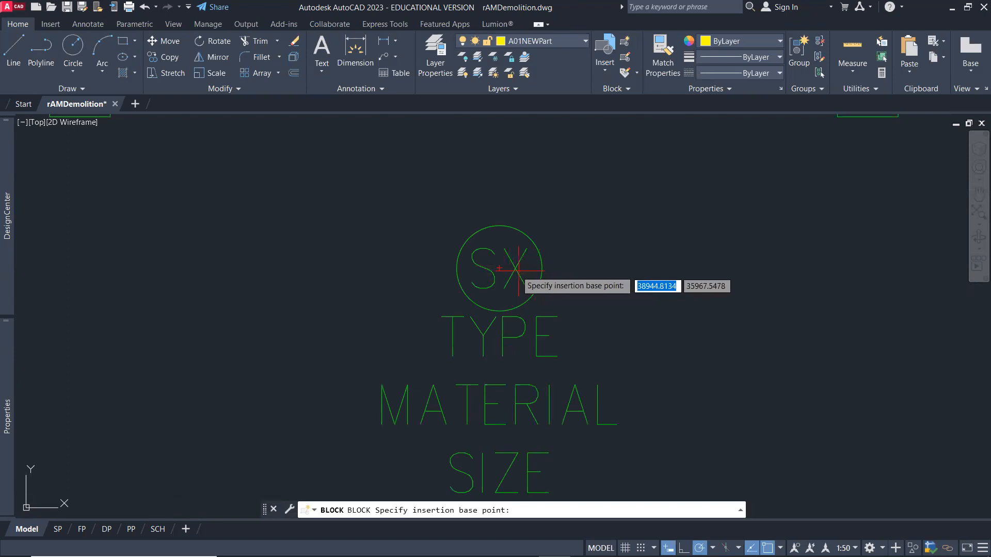
click(499, 268)
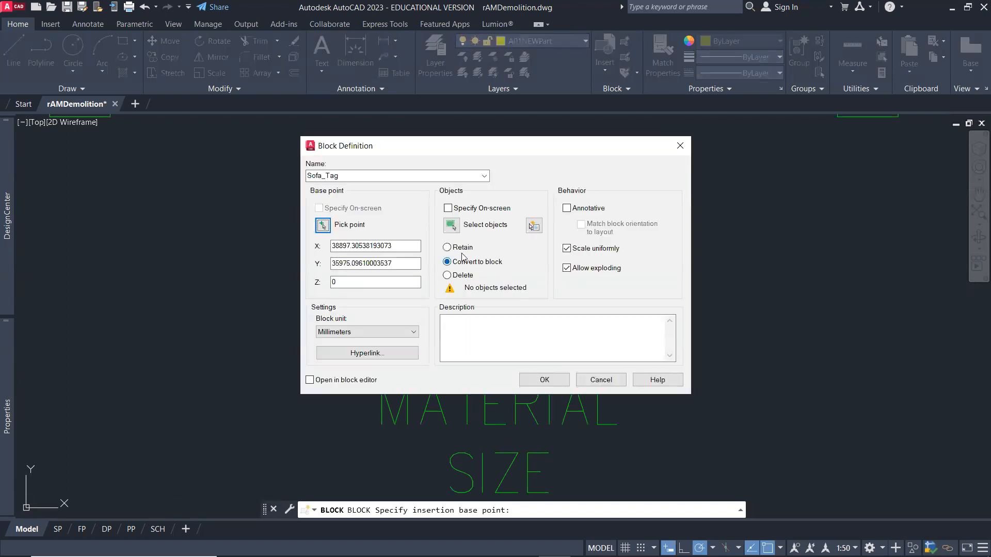
Step: Select the circle and its five attribute definitions as the objects of the Sofa_Tag block
click(451, 225)
scroll(475, 273, down, 5)
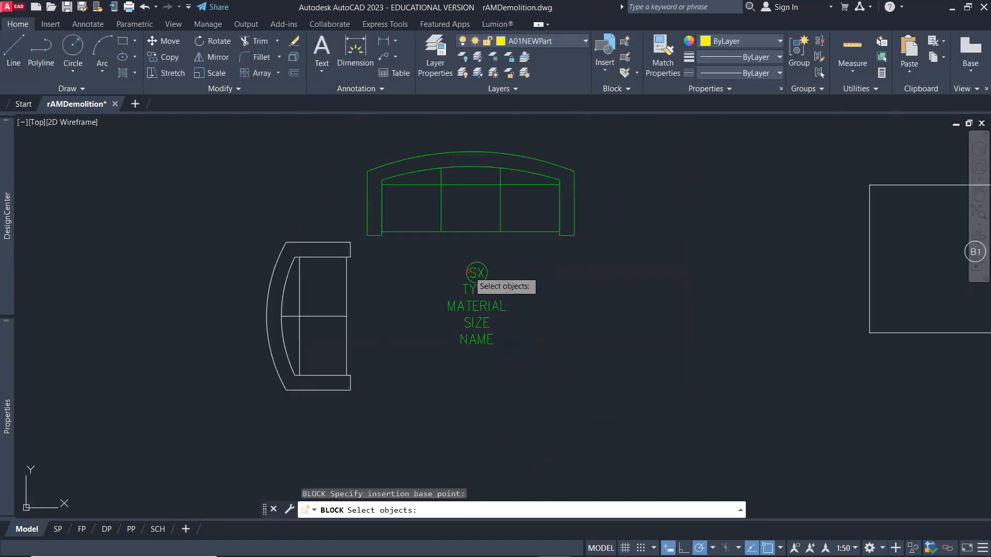
click(446, 257)
click(516, 327)
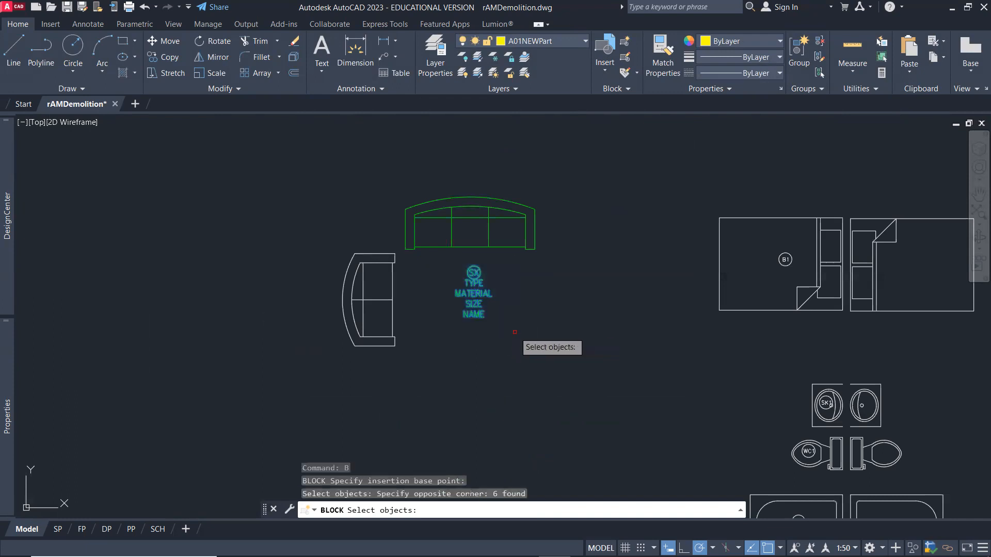
key(Return)
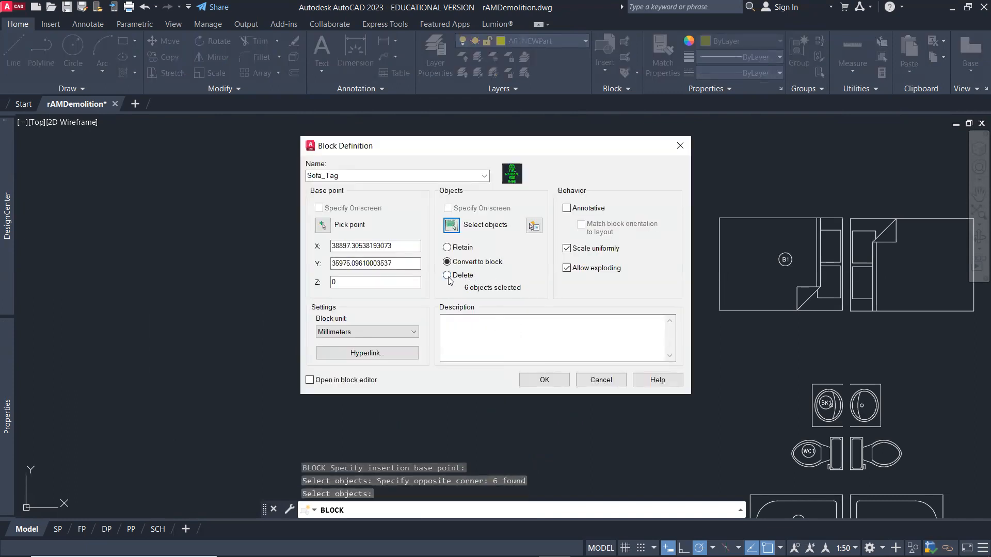
Step: Create Sofa_Tag as an annotative block with its default attribute values, and check those values on the inserted tag
click(567, 209)
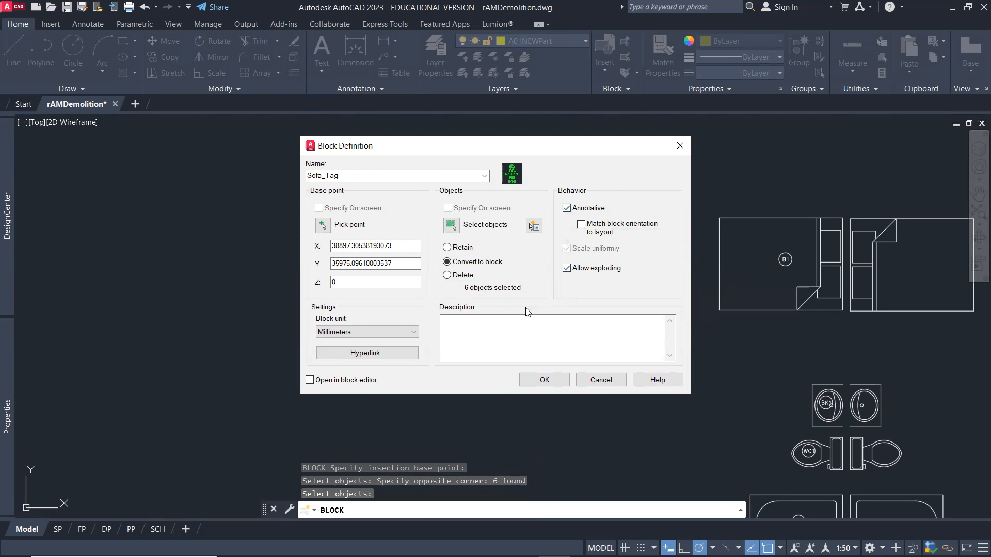
click(541, 380)
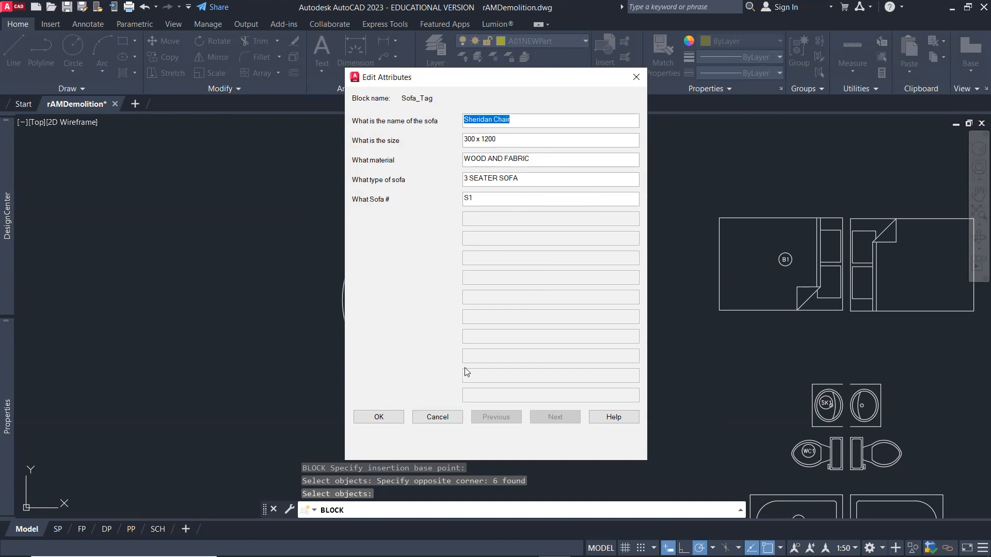
click(381, 416)
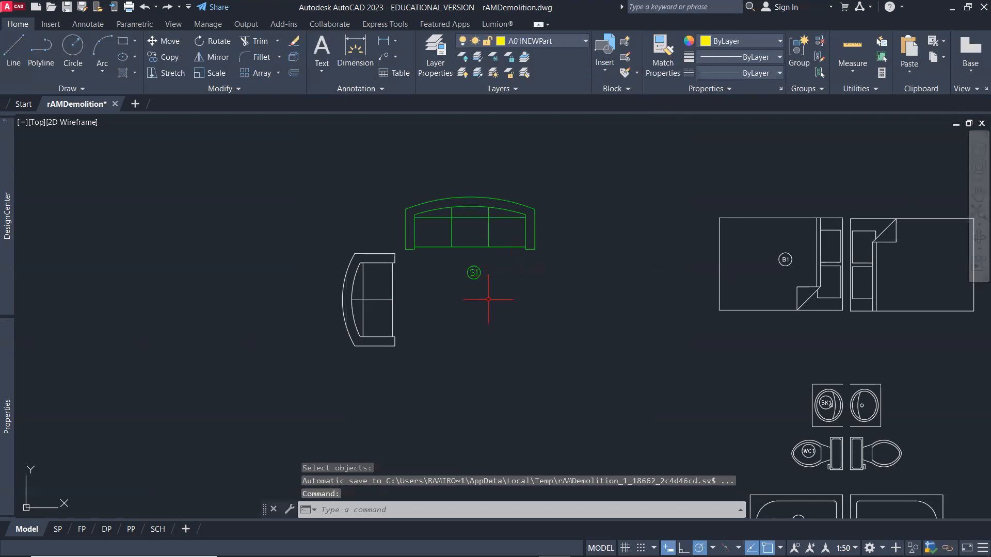
double_click(473, 274)
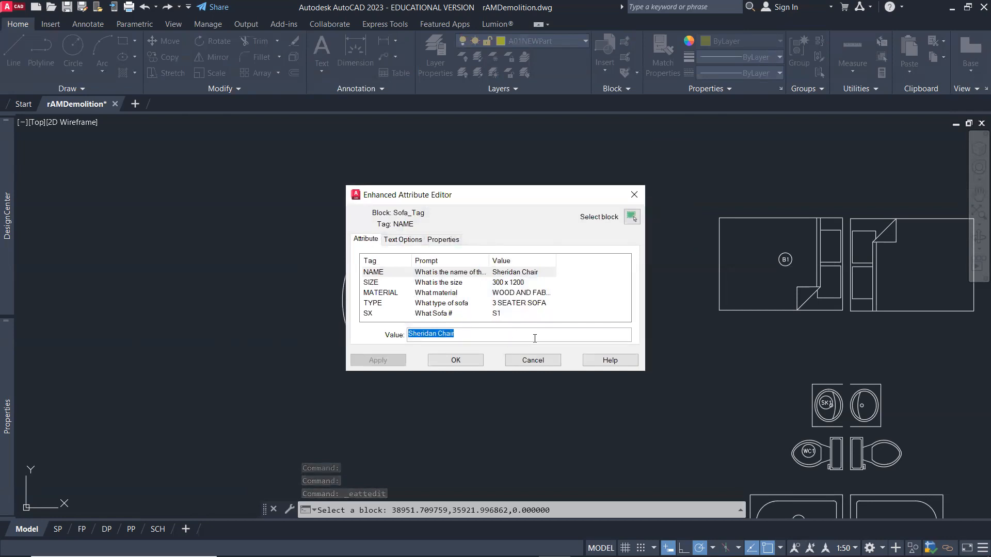
click(533, 360)
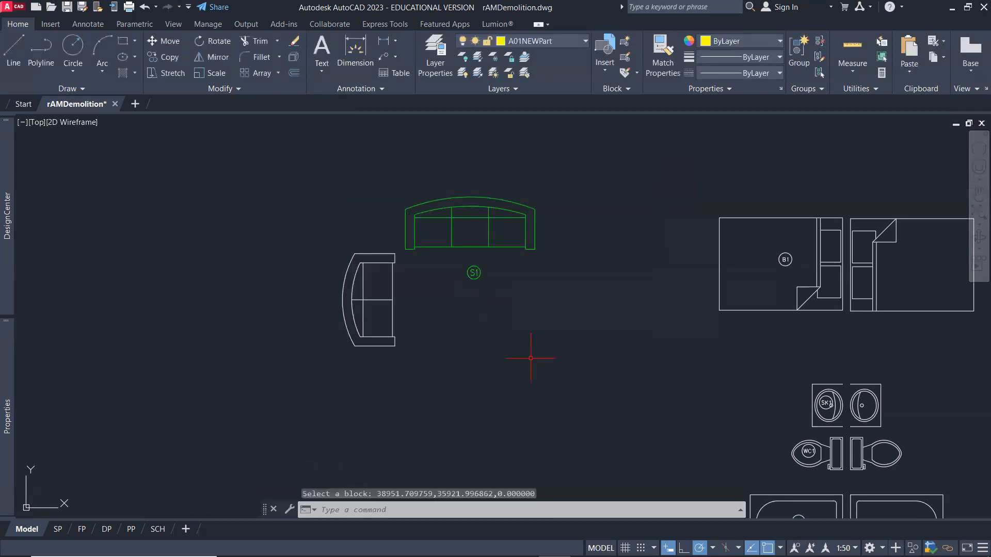
Step: Move the S1 tag by its centre into the middle seat of the green three-seat sofa
text(m)
key(Return)
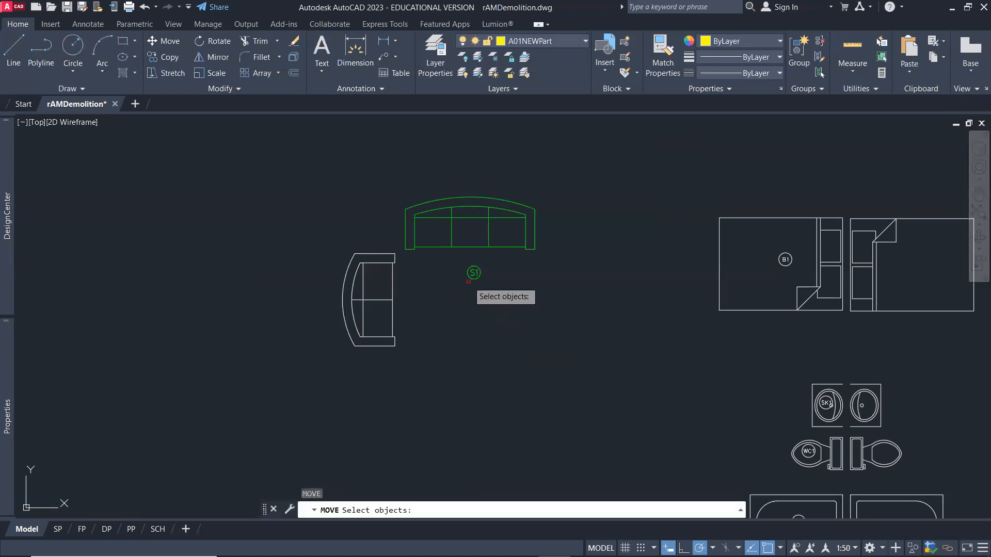
click(473, 273)
key(Return)
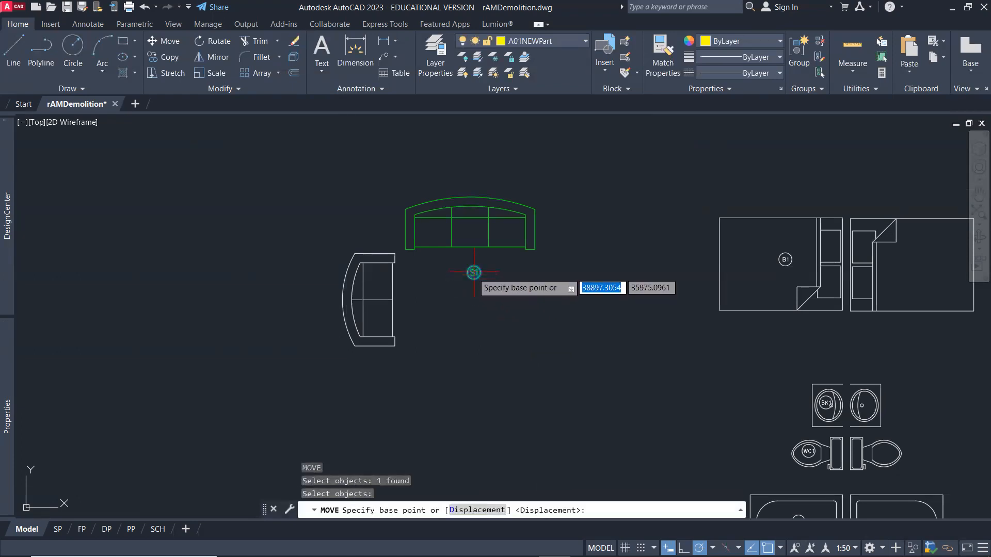
click(473, 274)
scroll(472, 227, up, 2)
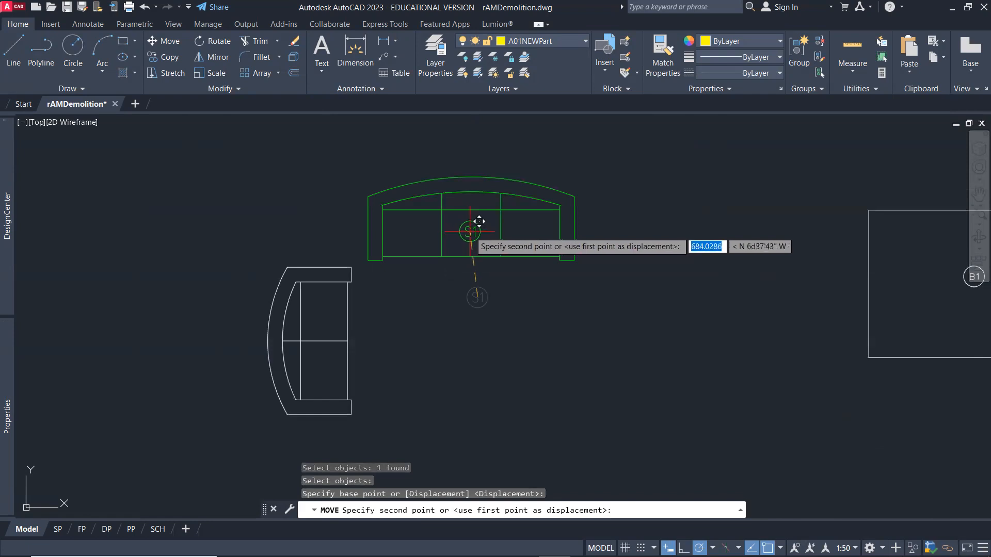
click(479, 221)
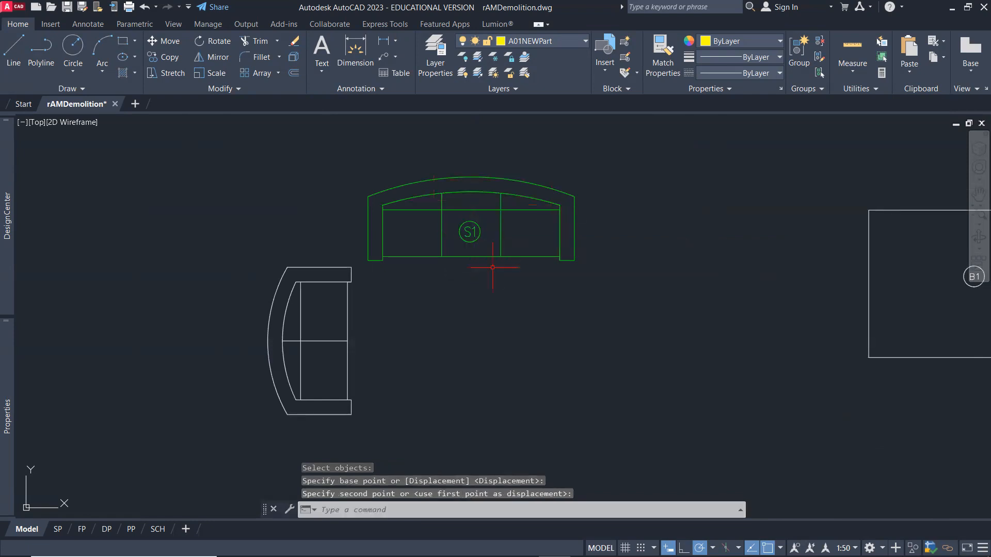
Step: Move the green three-seat sofa together with its S1 tag into the living room, against the upper exterior wall of the floor plan
scroll(527, 320, down, 4)
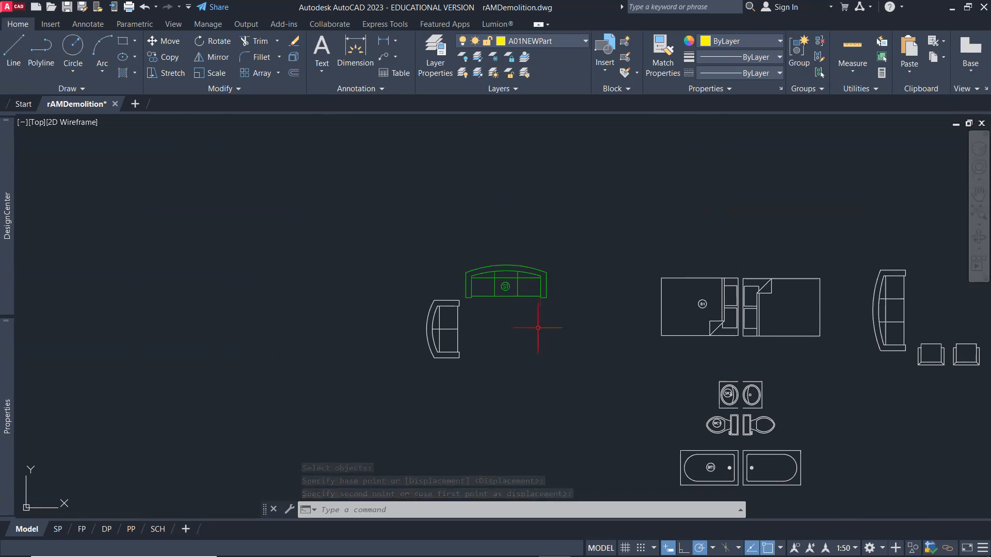
text(m)
key(Return)
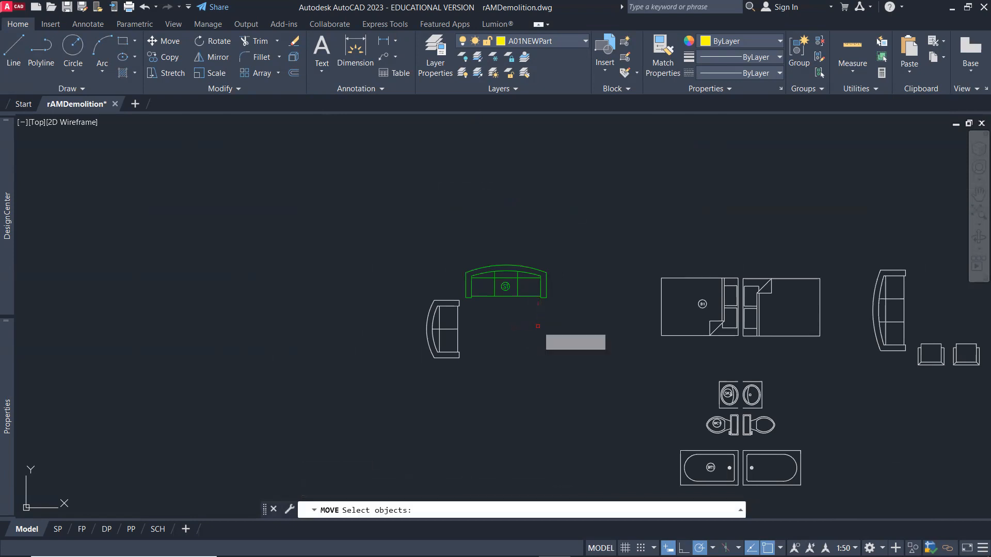
click(456, 259)
click(539, 304)
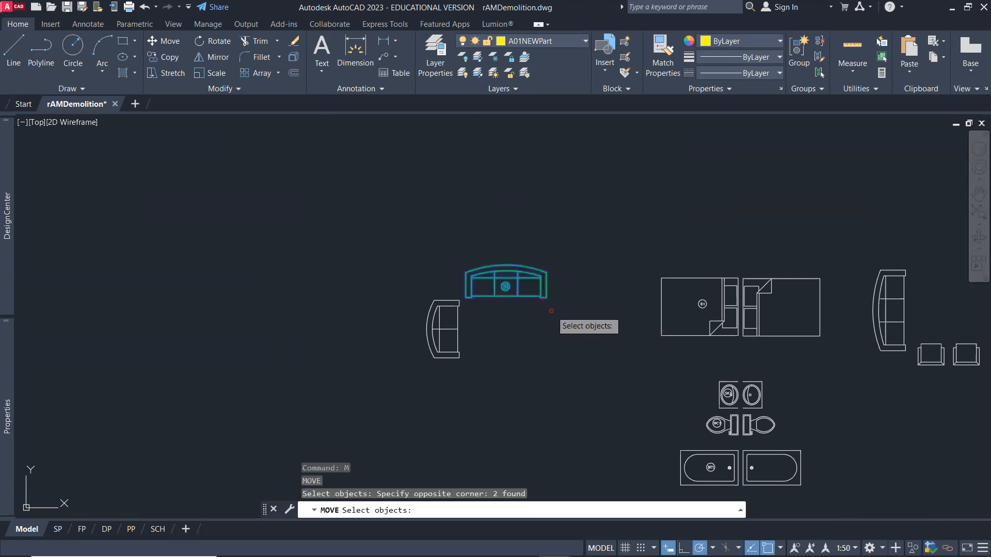
key(Return)
click(518, 296)
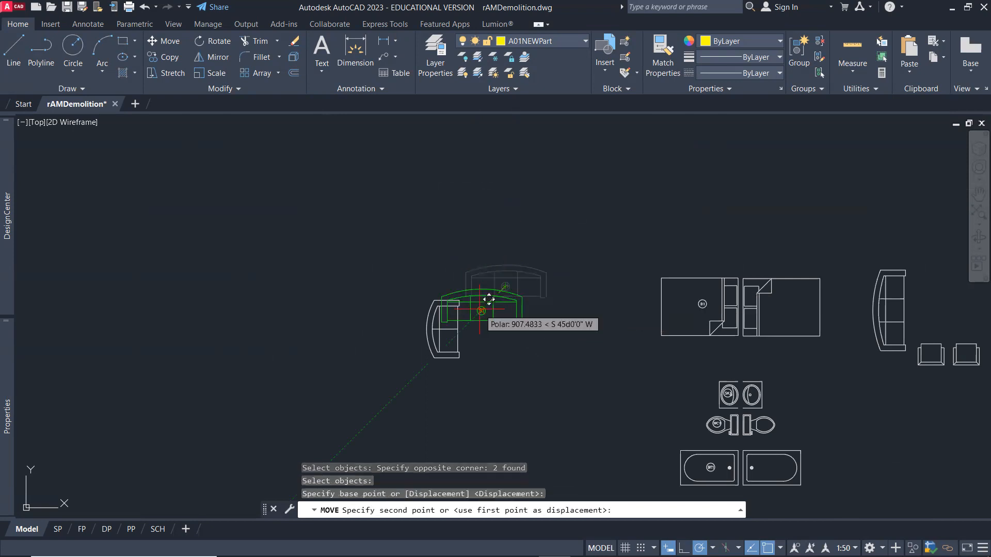
scroll(467, 323, down, 5)
middle_drag(411, 351, 453, 139)
scroll(409, 238, up, 4)
scroll(416, 219, up, 4)
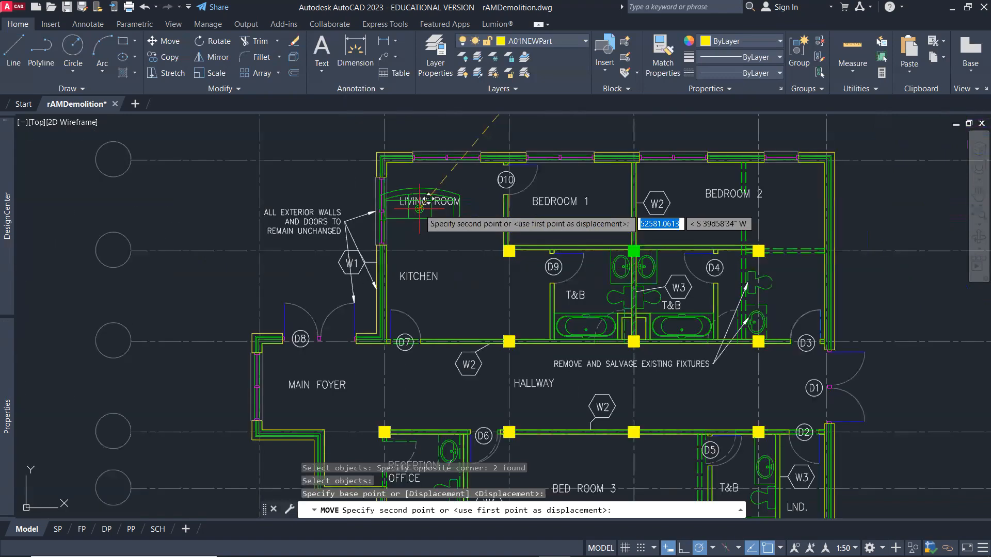
middle_drag(428, 200, 449, 274)
scroll(449, 261, up, 2)
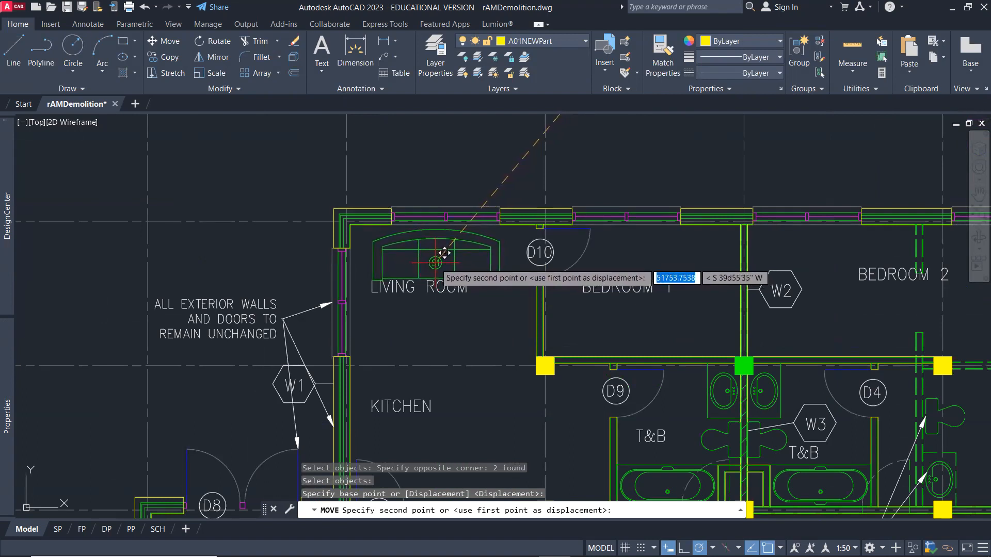
click(443, 253)
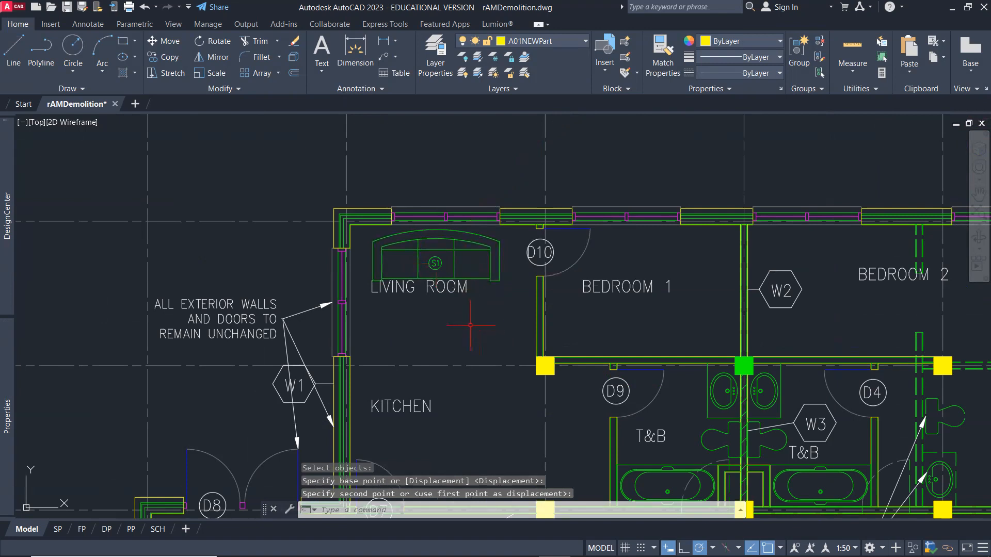
Step: Move the LIVING ROOM label down and to the right, into the clear floor space below the sofa
key(Return)
click(455, 292)
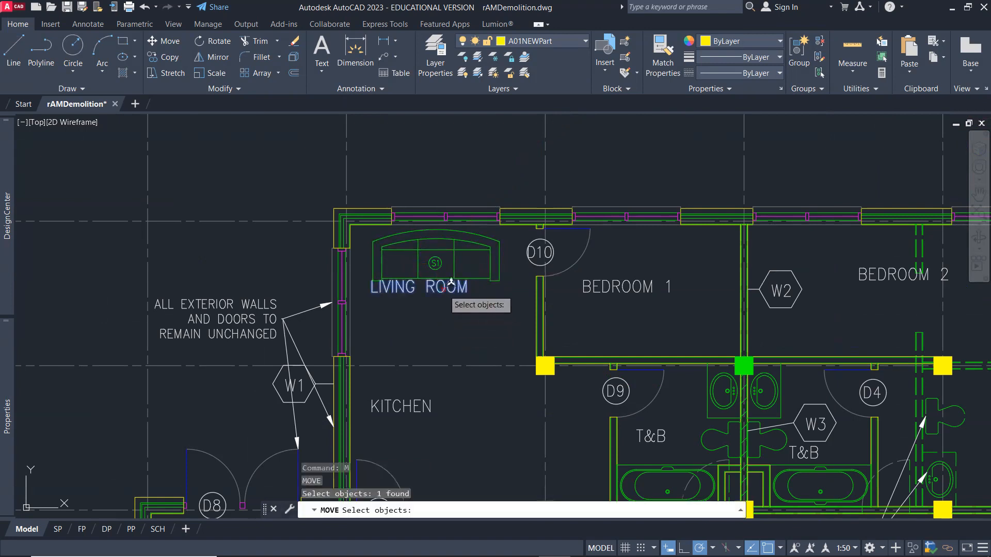
key(Return)
click(435, 315)
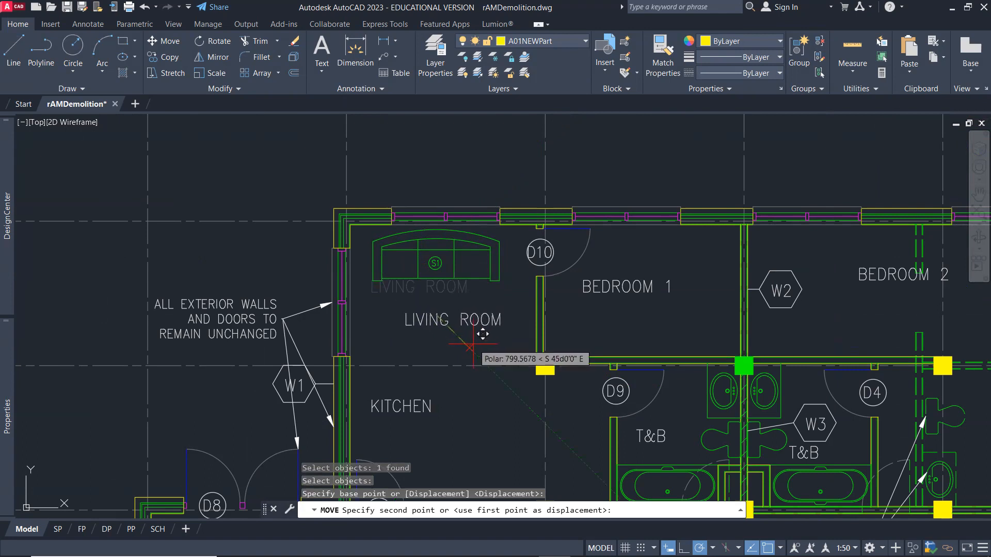
click(476, 346)
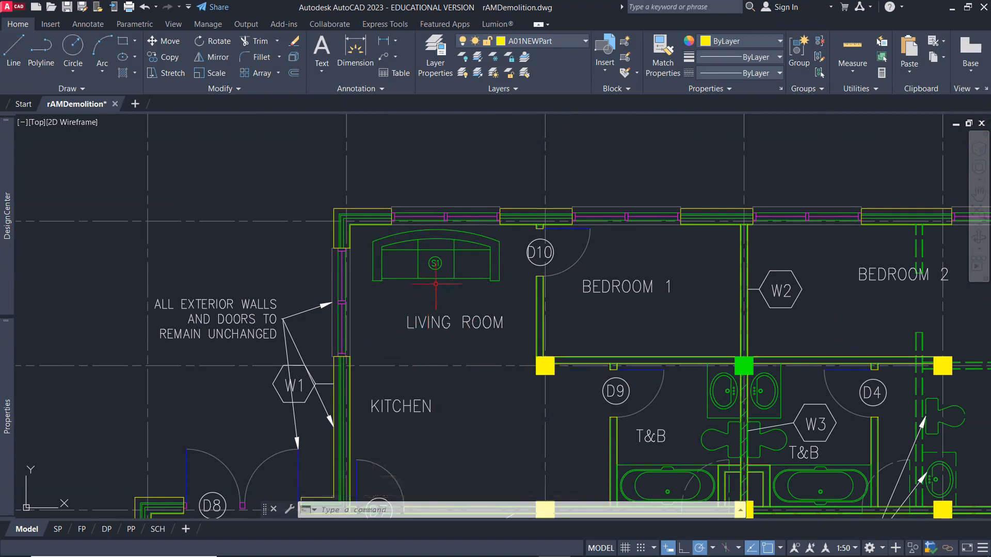
mouse_move(438, 266)
scroll(479, 361, down, 2)
mouse_move(485, 367)
middle_down()
mouse_move(361, 301)
mouse_move(360, 255)
middle_up()
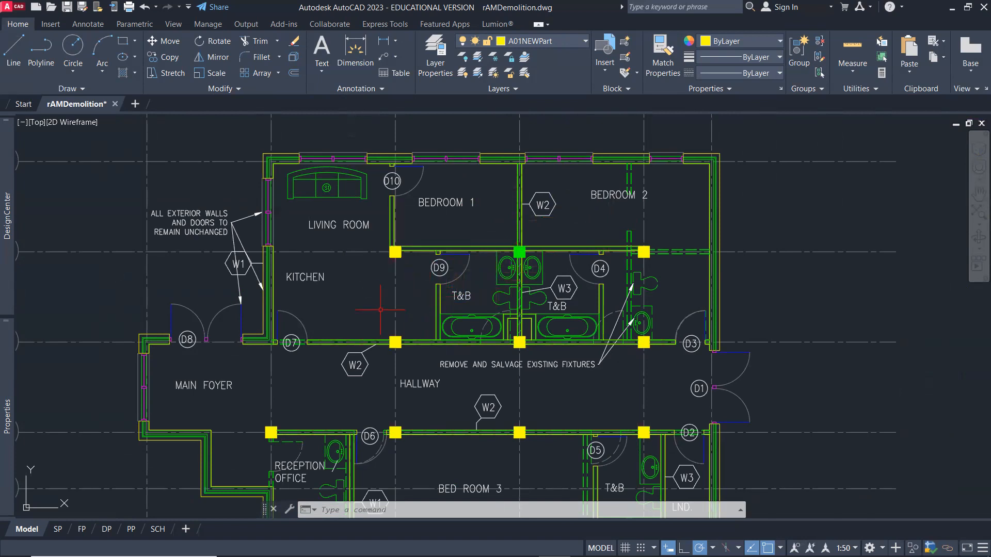
middle_drag(355, 296, 382, 299)
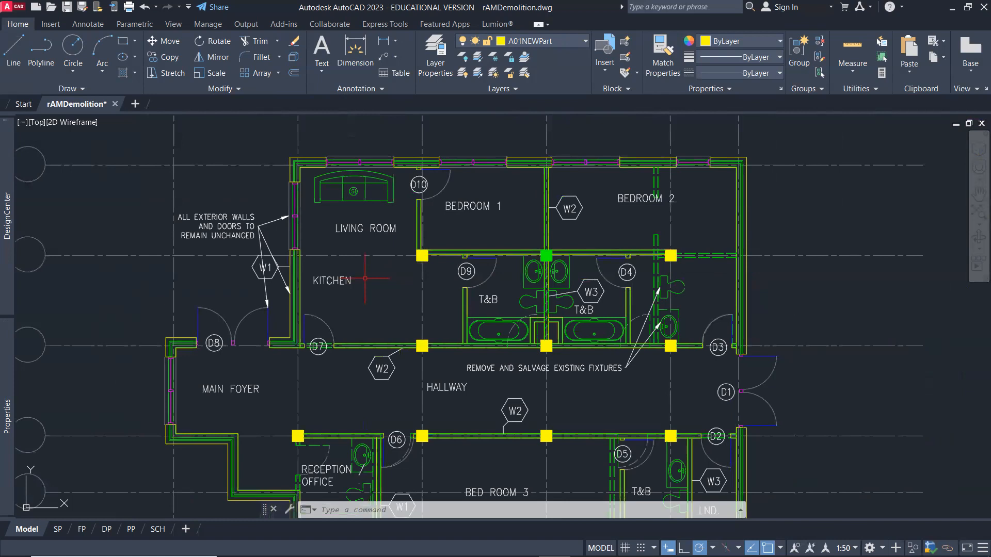